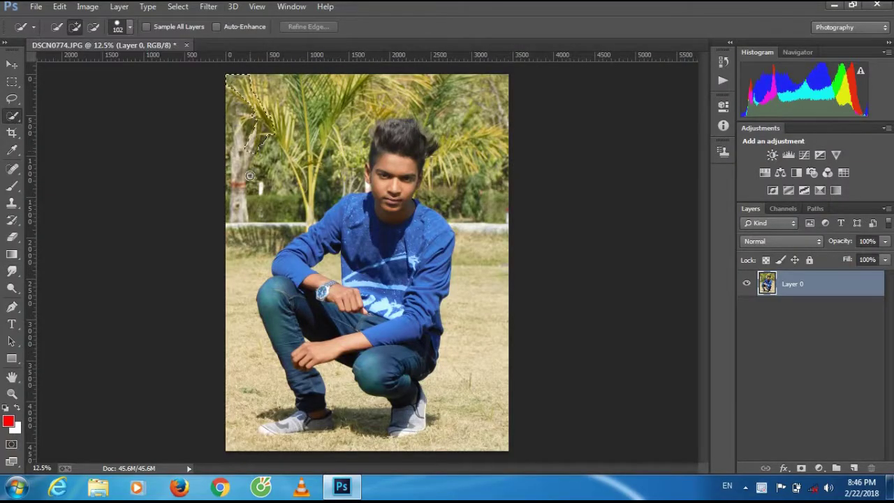
Quick-select the trees and bushes behind the young man down to the grass line
left_click_drag(250, 175, 467, 214)
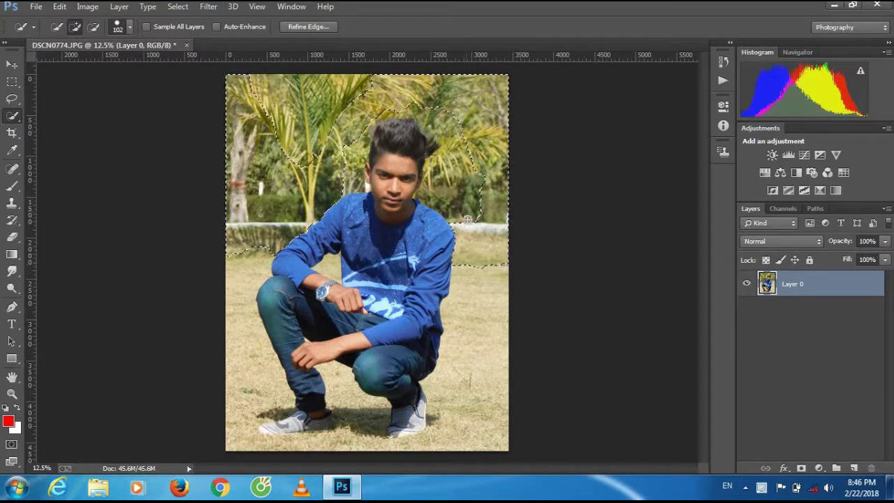
key("ctrl+plus")
key("ctrl+plus")
scroll(480, 176, "up", 1)
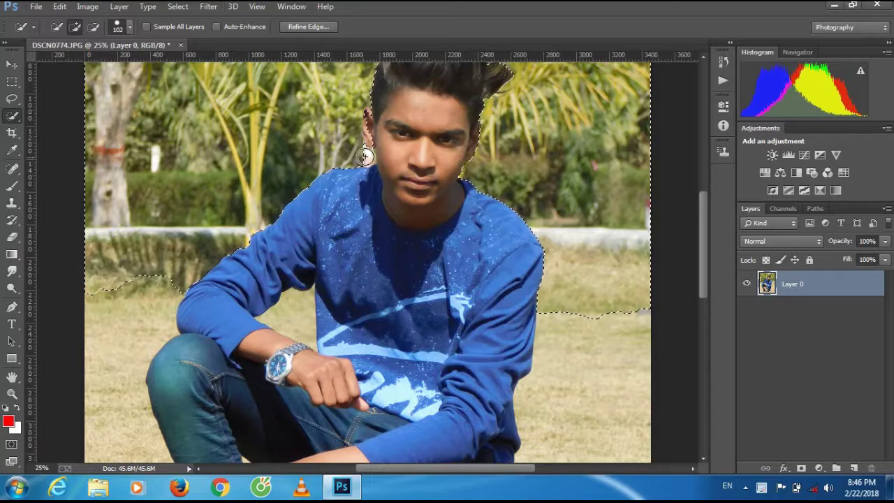
Subtract the edge near his ear and copy the background selection to a new layer
key("alt")
left_click(371, 125)
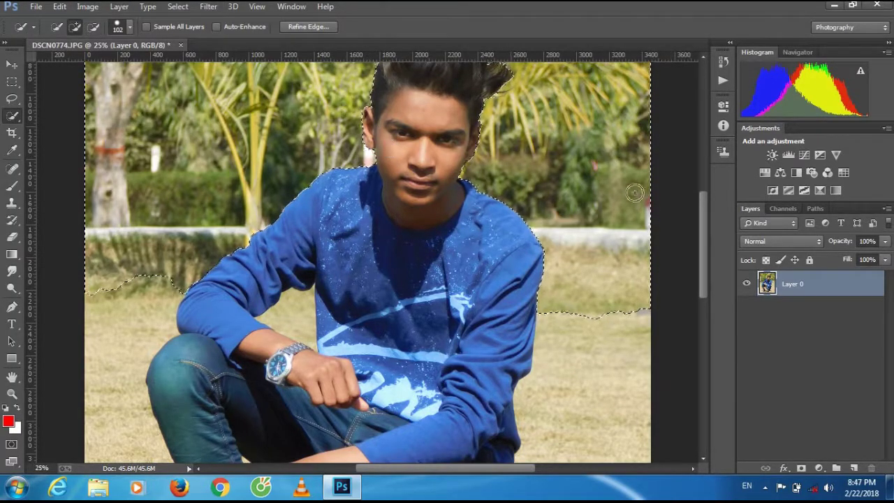
scroll(687, 266, "up", 3)
scroll(687, 266, "up", 1)
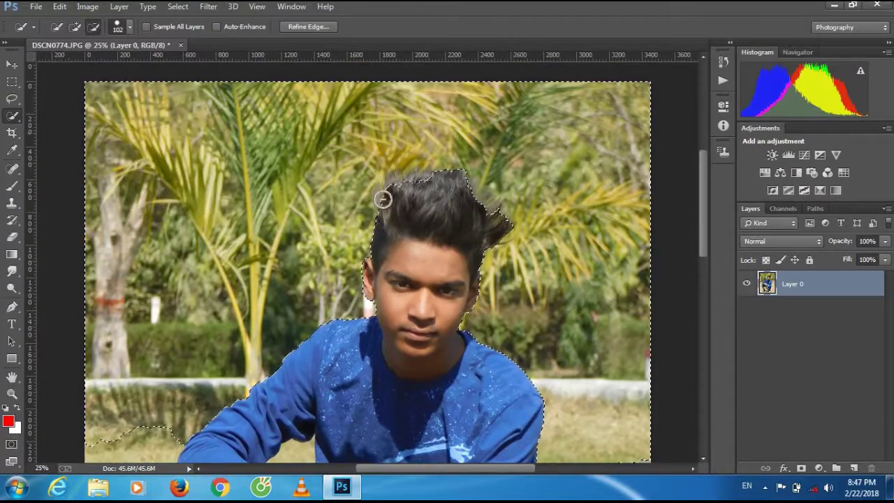
scroll(555, 205, "down", 1, "alt")
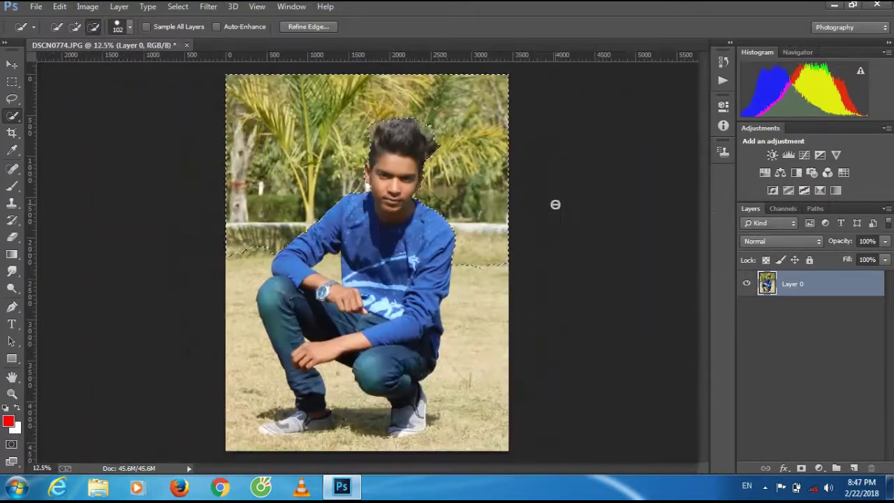
key("ctrl+j")
left_click(208, 6)
Apply a 24 px Field Blur with warm bokeh: Bokeh Color 33%, Light Range 208–239
left_click(426, 162)
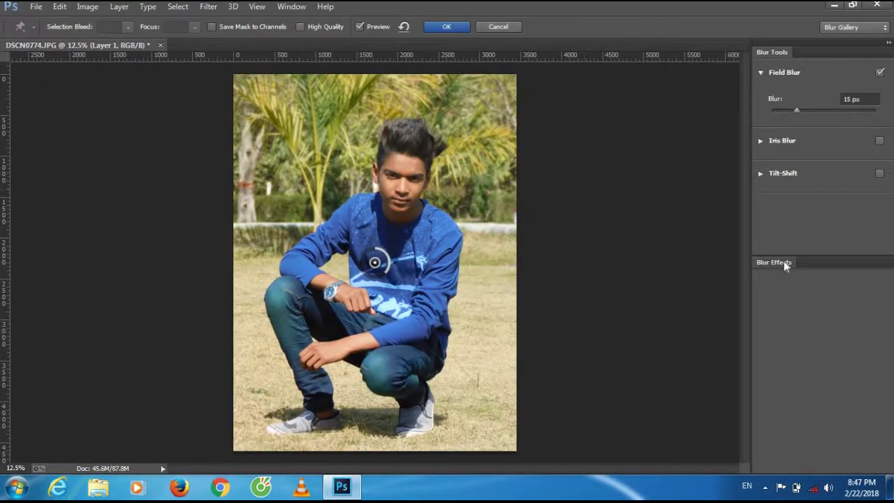
left_click(803, 110)
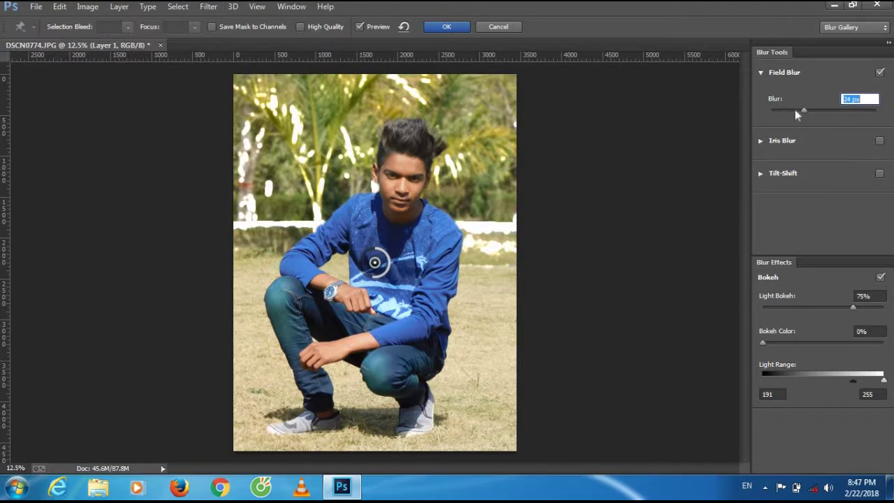
left_click_drag(763, 342, 827, 343)
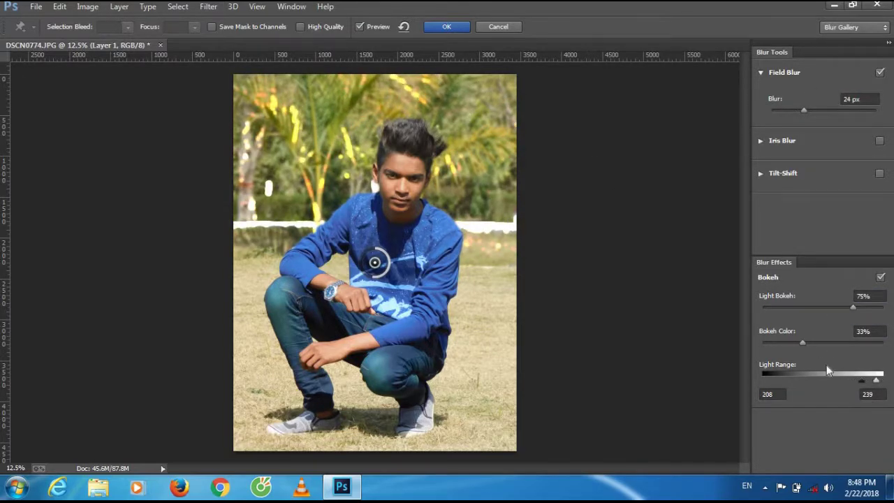
key("Return")
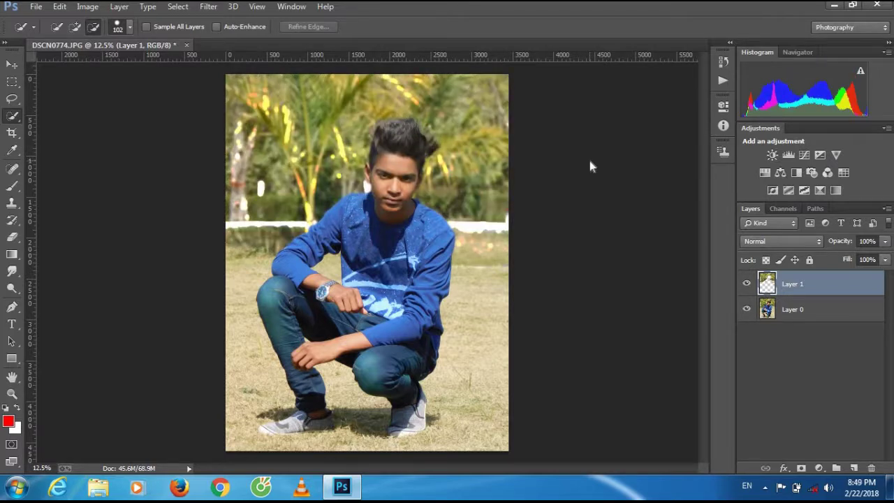
Brighten Layer 0 with Camera Raw Contrast +38 and Whites +39
key("alt+t")
key("Escape")
key("alt+bracketleft")
key("alt+t")
key("Escape")
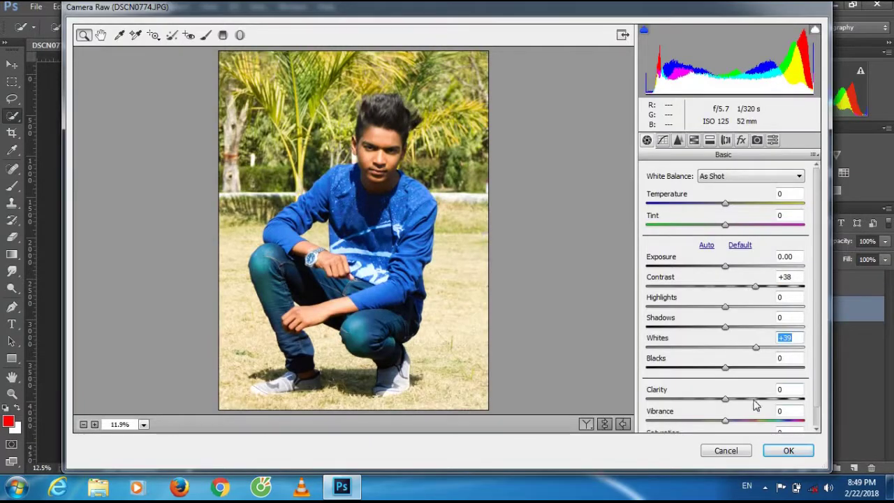
key("Return")
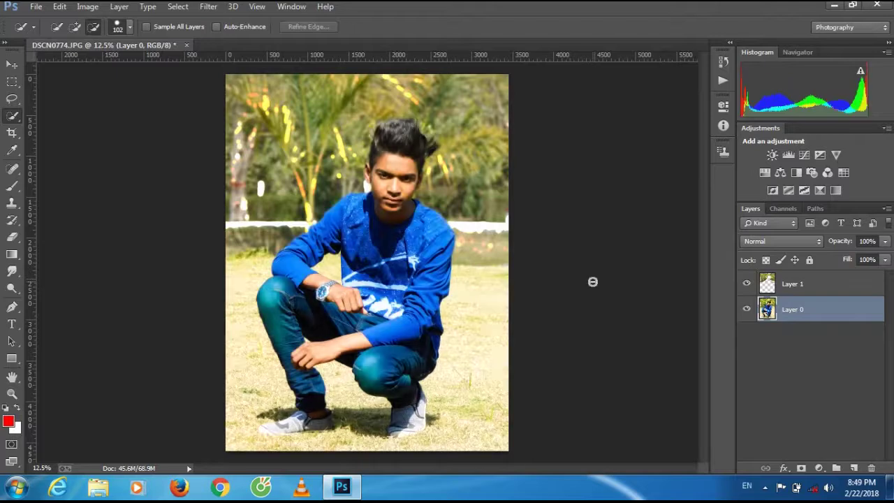
key("alt+bracketright")
key("ctrl+plus")
Lasso the face and neck, then the hand, copying each onto a new layer
left_click(816, 314)
key("l")
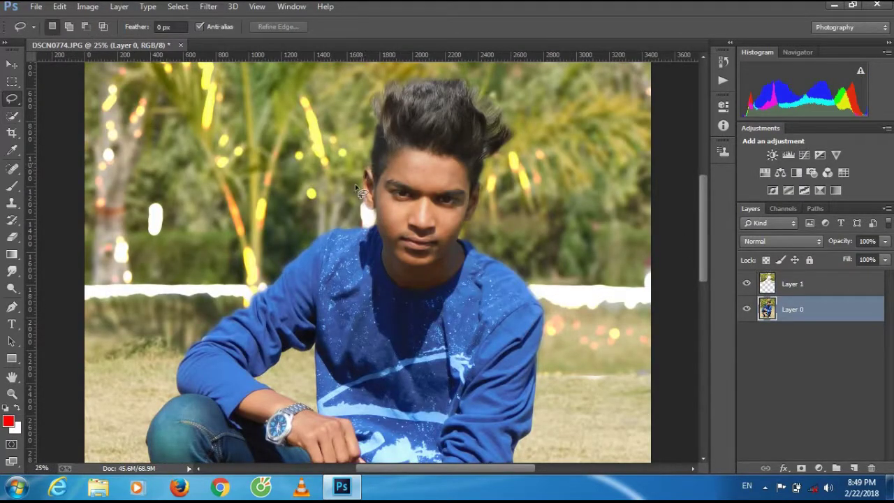
left_click_drag(398, 145, 378, 173)
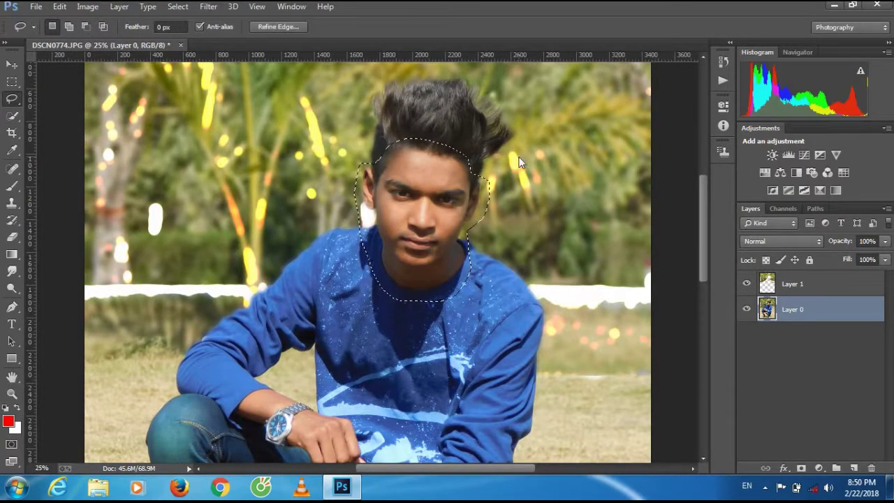
key("ctrl+j")
scroll(350, 252, "down", 3)
scroll(227, 248, "down", 3)
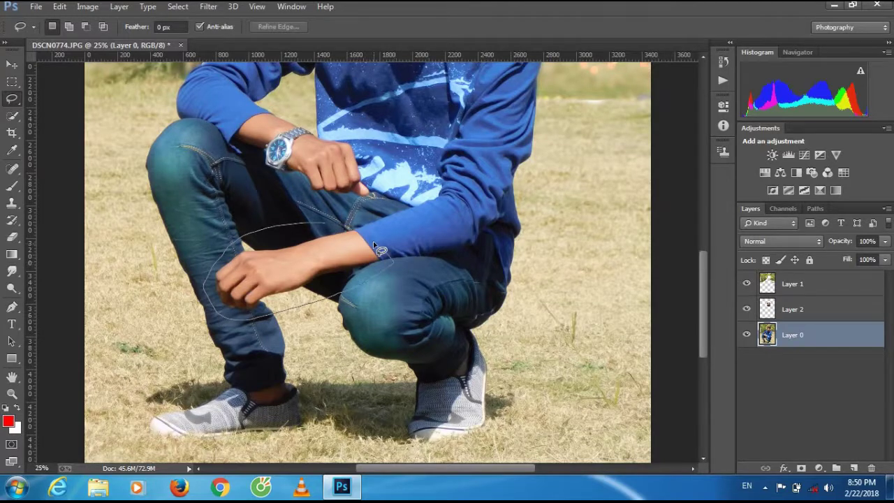
key("ctrl+j")
Copy the ankles to a new layer, merge them into the skin layer, and open Selective Color
scroll(559, 252, "down", 3)
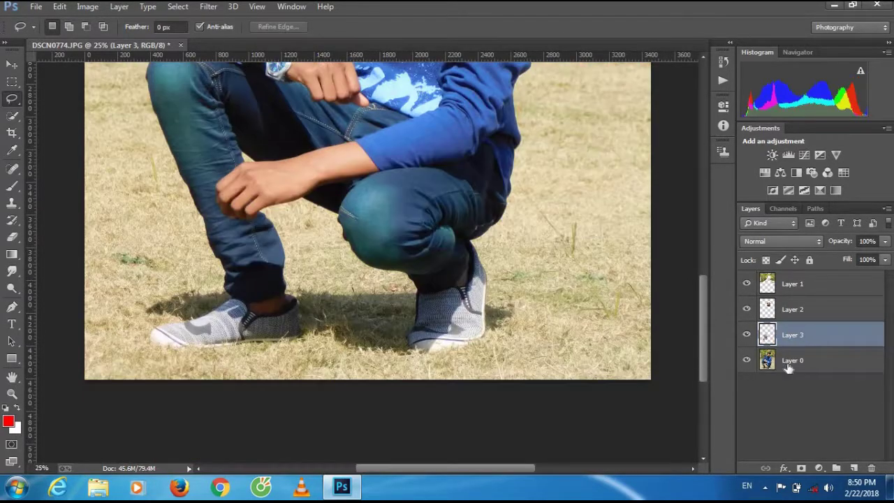
left_click(790, 360)
left_click_drag(349, 316, 329, 314)
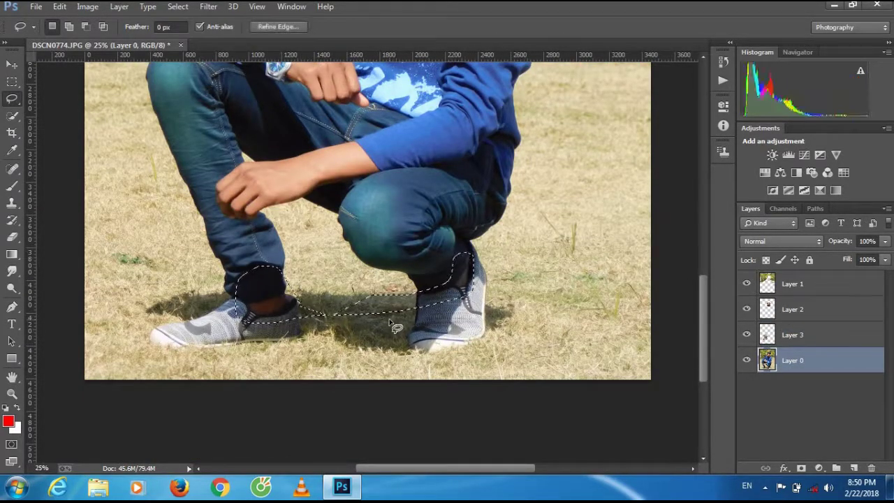
key("ctrl+j")
left_click(793, 360, "shift")
key("ctrl+e")
left_click(88, 6)
left_click(265, 238)
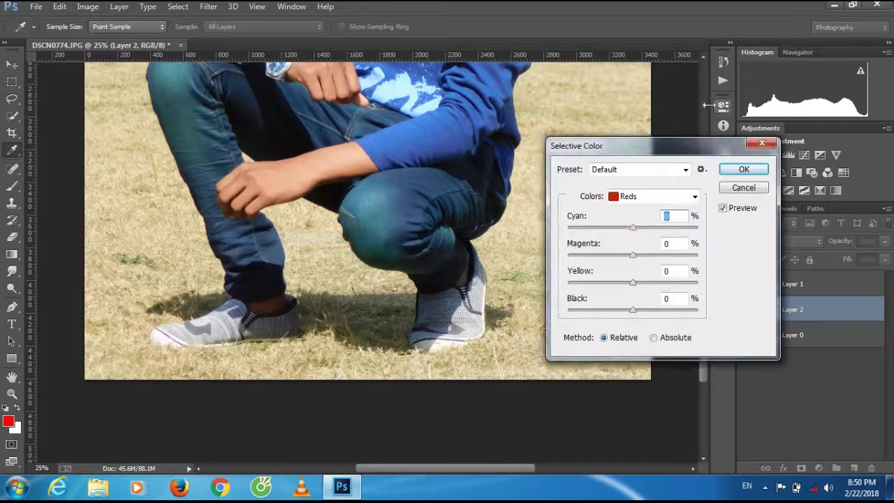
Set Selective Color Whites to Black −64% on the skin layer
scroll(350, 251, "up", 5)
left_click(657, 196)
left_click(622, 310)
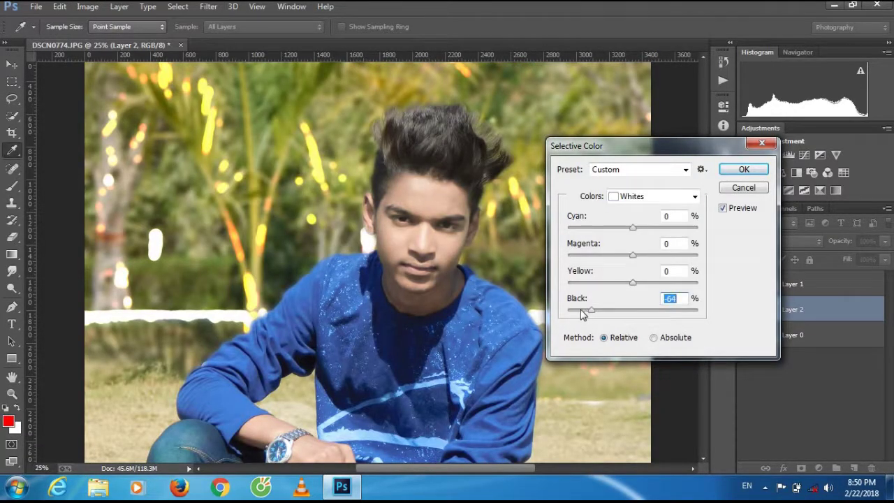
key("Return")
Erase the excess areas of Layer 2 with a 107 px eraser
key("ctrl+plus")
key("e")
right_click(397, 145)
type("107")
key("Return")
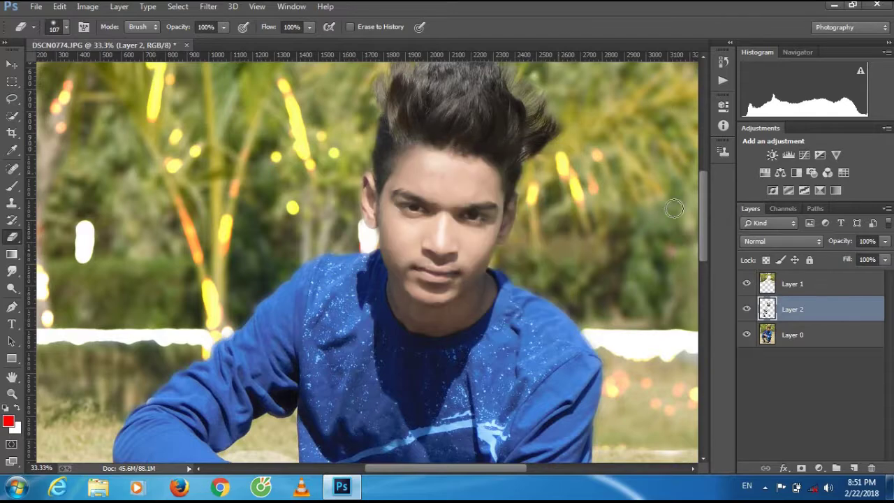
scroll(405, 220, "down", 5)
scroll(704, 267, "down", 5)
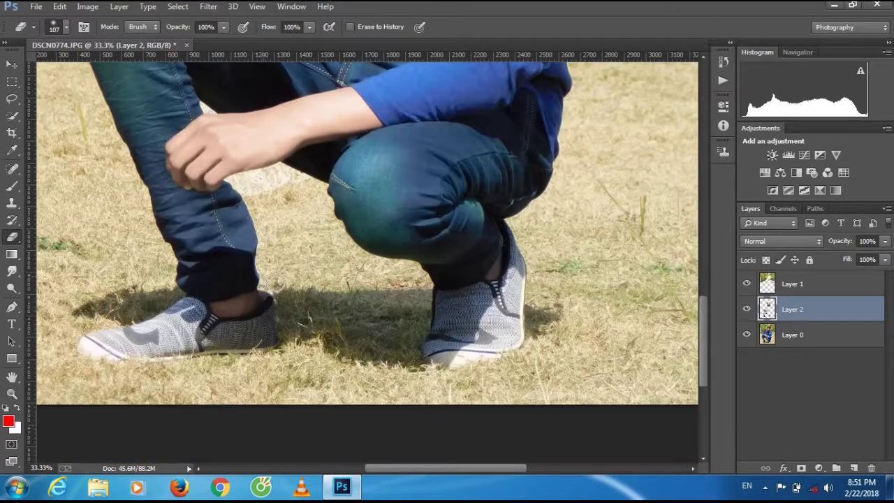
scroll(350, 306, "down", 1)
scroll(327, 171, "up", 1)
scroll(462, 188, "down", 2)
scroll(462, 188, "down", 1)
Bring up a Photo Filter adjustment and change its settings
left_click(88, 6)
left_click(265, 144)
left_click(680, 184)
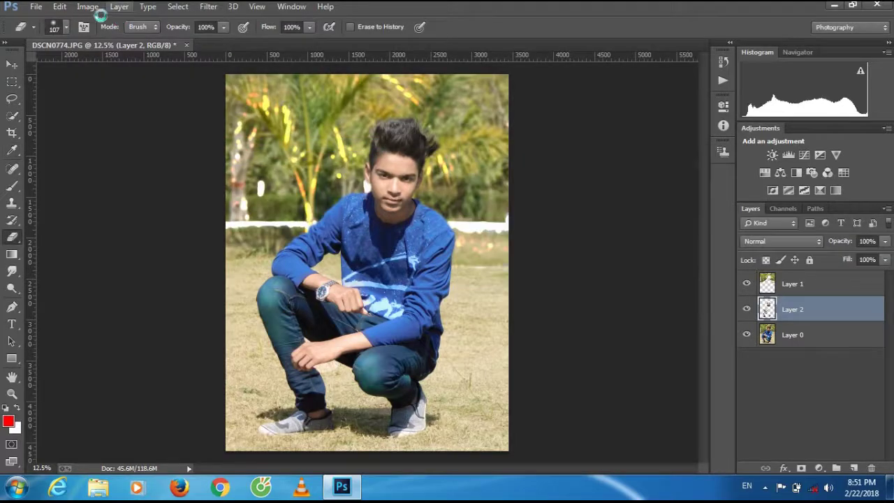
Confirm the adjustment and select the blurred background Layer 1
left_click(744, 169)
key("e")
scroll(367, 174, "up", 1)
scroll(367, 175, "up", 2)
scroll(367, 175, "up", 2)
scroll(224, 170, "down", 5)
left_click(797, 285)
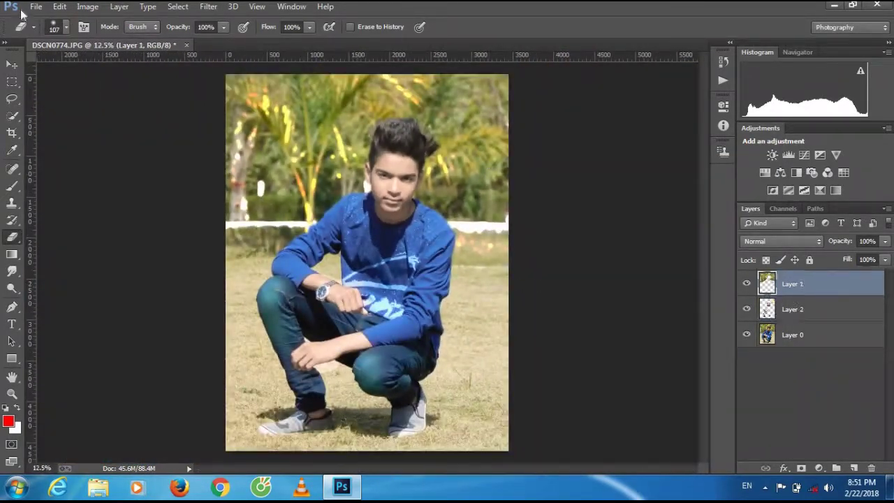
Place the light flare image from the Editing folder in Screen mode, enlarged over the upper left
left_click(36, 6)
left_click(84, 212)
double_click(587, 120)
double_click(491, 387)
left_click(776, 240)
left_click(750, 108)
left_click_drag(543, 389, 583, 402)
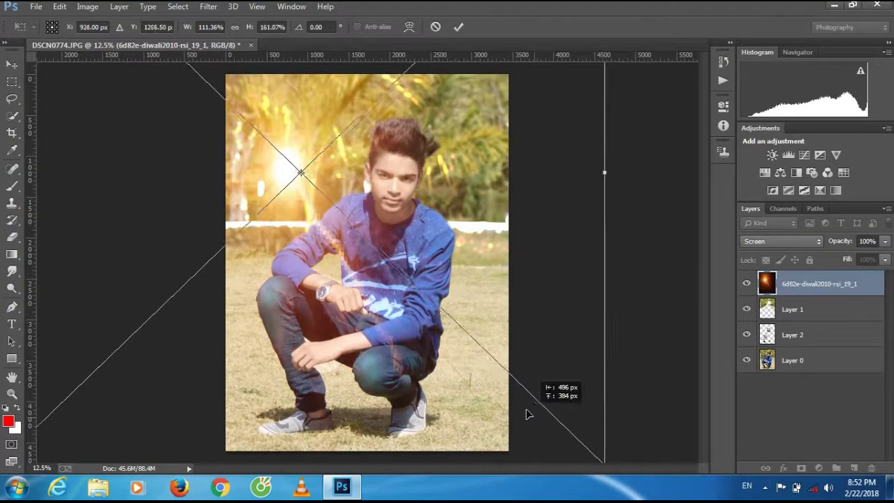
key("Return")
Gaussian-blur the flare layer at about 100.6 px and rasterize it for erasing
left_click(208, 6)
left_click(403, 253)
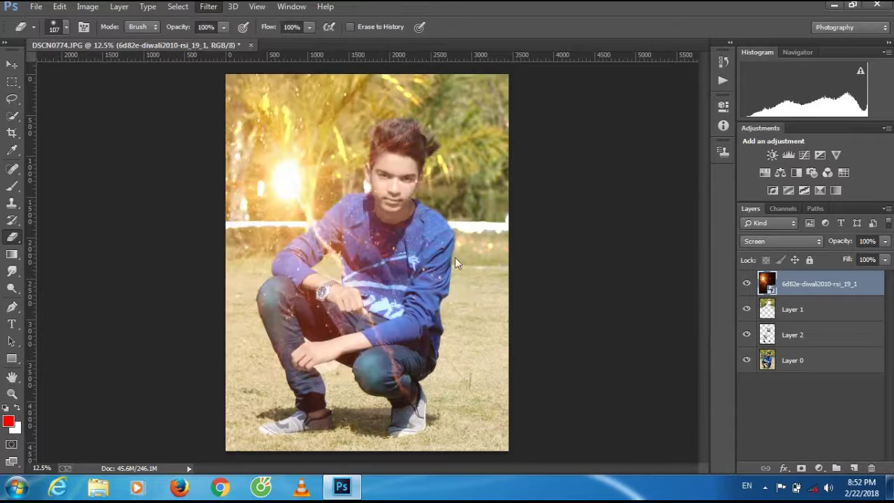
mouse_move(587, 368)
left_mouse_down()
mouse_move(527, 364)
mouse_move(599, 366)
left_mouse_up()
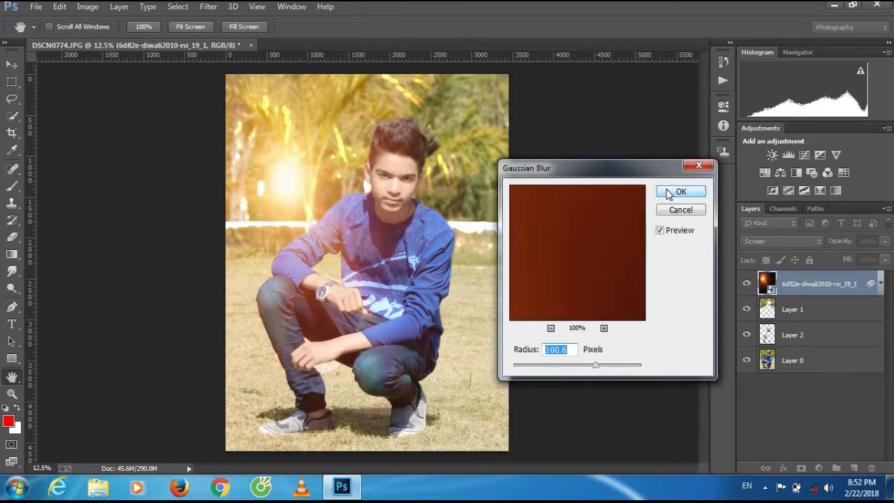
left_click(682, 192)
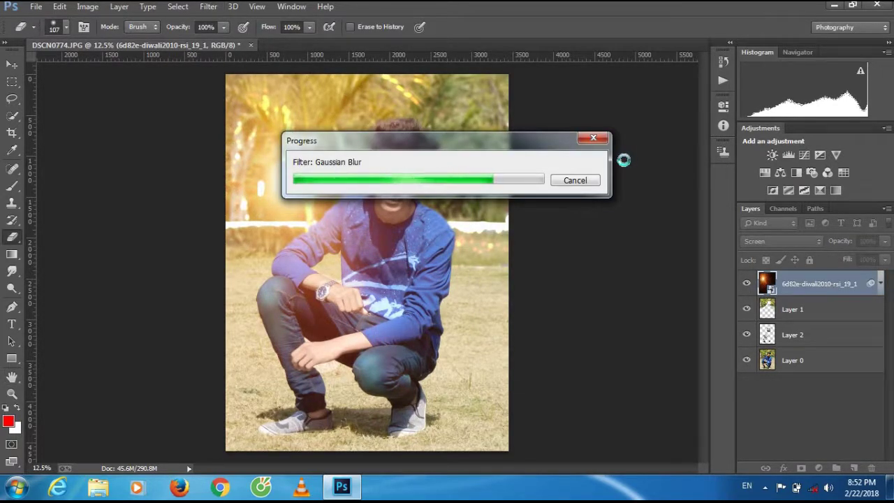
left_click(625, 160)
key("Return")
left_click(796, 309, "shift")
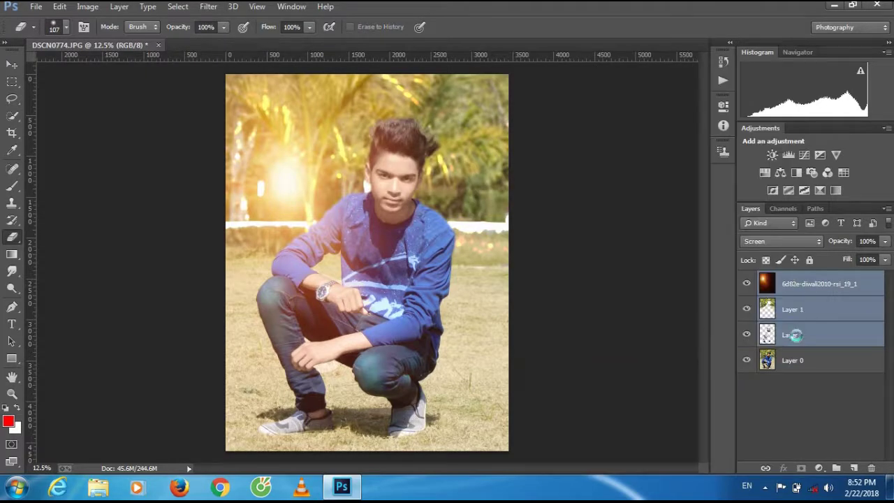
Select the base photo layer and set up a 167 px Smudge brush
left_click(795, 361)
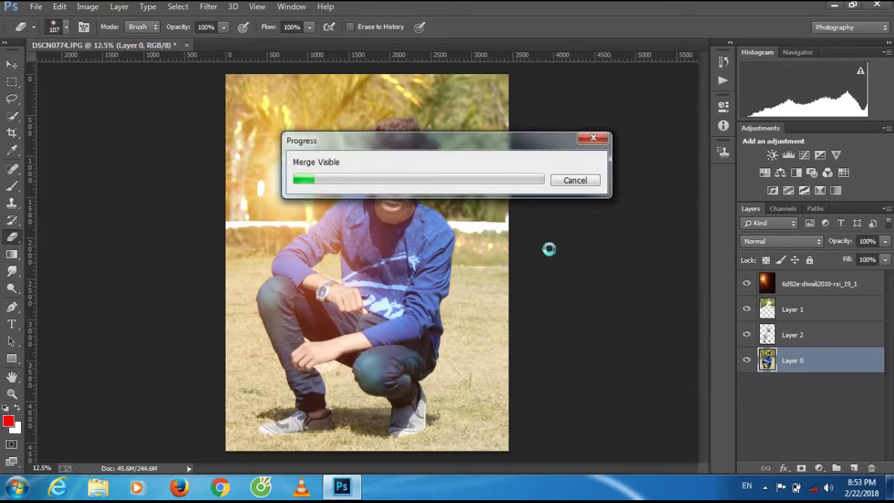
scroll(549, 250, "up", 2)
scroll(559, 304, "up", 2)
scroll(559, 304, "up", 1)
key("r")
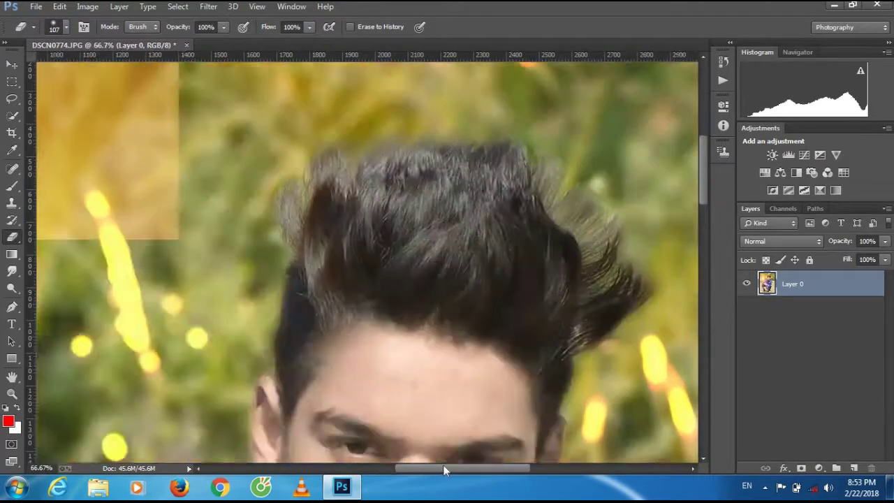
right_click(312, 264)
scroll(448, 373, "down", 3)
scroll(447, 367, "down", 3)
scroll(447, 364, "up", 3)
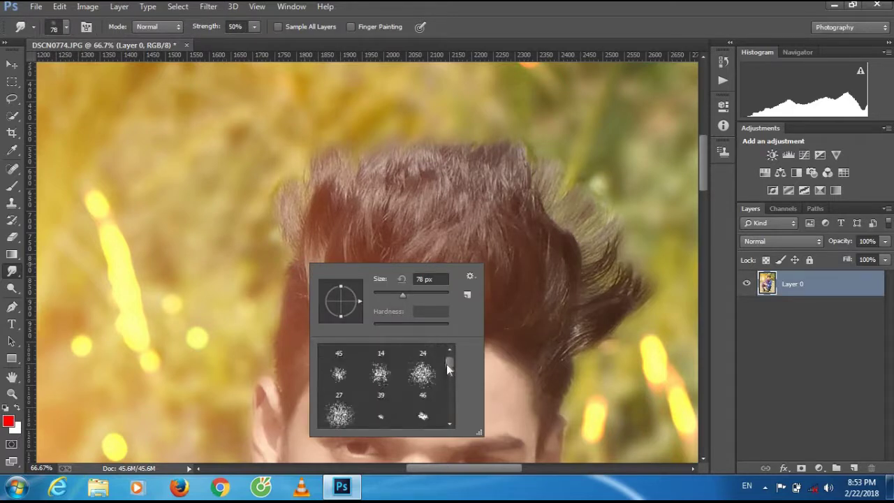
left_click_drag(402, 294, 420, 294)
left_click(291, 245)
Smudge the hair upward along the top of the head, right crest and left tuft
mouse_move(290, 244)
left_mouse_down()
mouse_move(506, 321)
mouse_move(573, 231)
mouse_move(565, 285)
mouse_move(615, 258)
left_mouse_up()
mouse_move(308, 265)
left_mouse_down()
mouse_move(324, 210)
mouse_move(447, 161)
mouse_move(545, 189)
mouse_move(629, 269)
left_mouse_up()
mouse_move(295, 233)
left_mouse_down()
mouse_move(345, 184)
mouse_move(419, 160)
left_mouse_up()
key("ctrl+minus")
key("ctrl+minus")
key("ctrl+minus")
key("ctrl+minus")
key("ctrl+minus")
key("ctrl+plus")
key("ctrl+plus")
key("ctrl+plus")
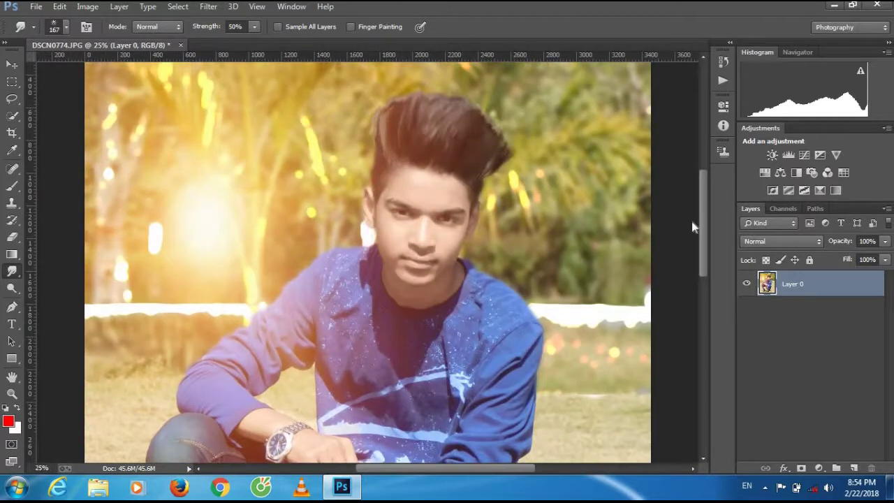
key("ctrl+plus")
key("ctrl+plus")
Reset the brushes and switch to a 68 px bristle brush tip
right_click(447, 252)
scroll(596, 362, "down", 3)
scroll(596, 363, "up", 5)
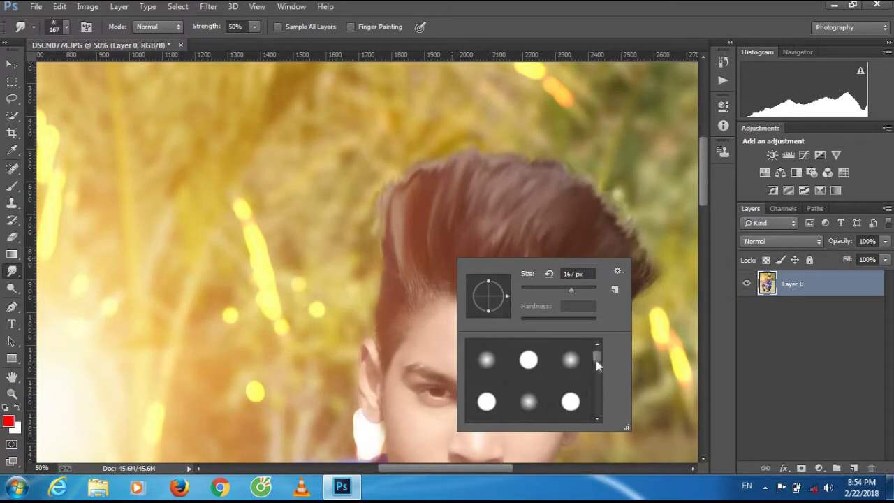
scroll(596, 363, "down", 5)
left_click(618, 271)
left_click(659, 144)
left_click(517, 369)
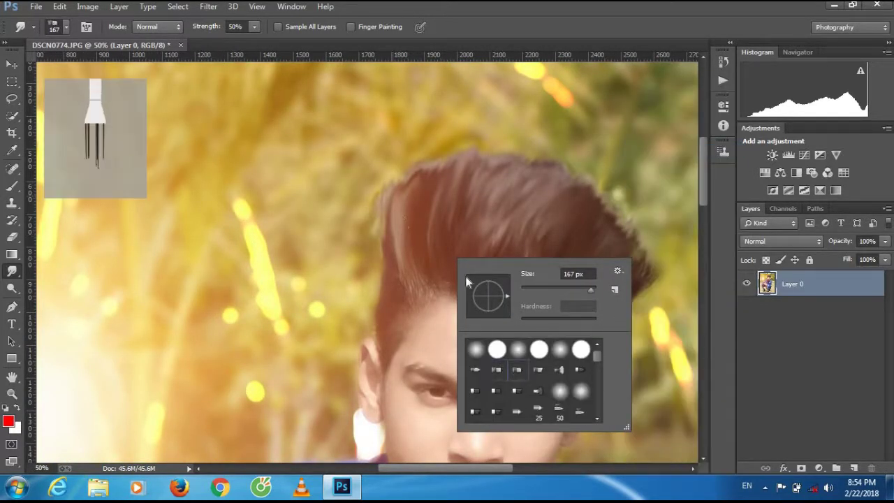
right_click(388, 266)
key("Return")
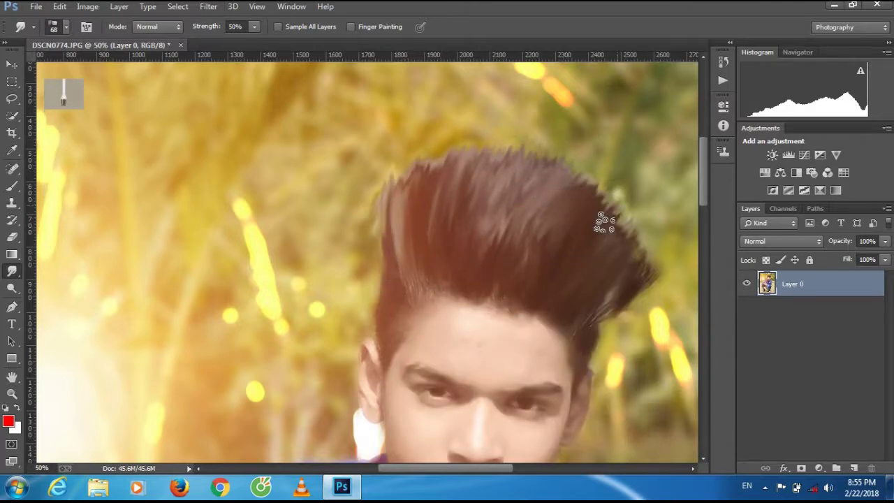
key("ctrl+minus")
key("ctrl+minus")
key("ctrl+minus")
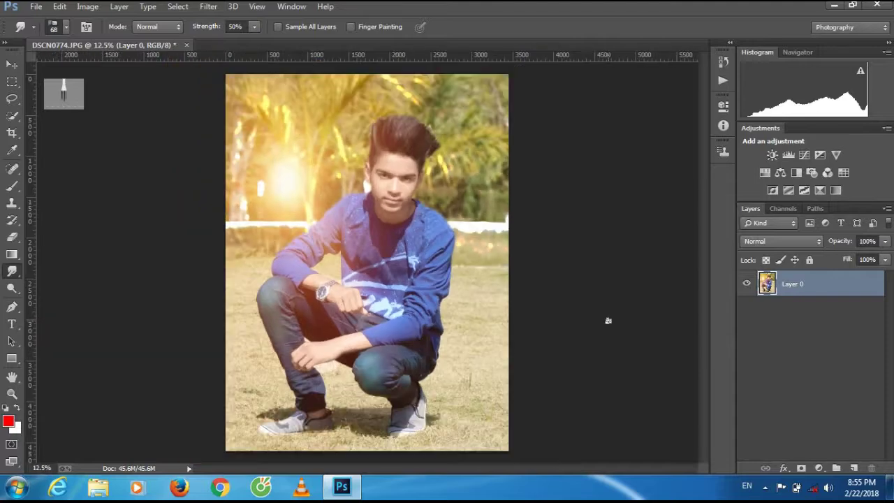
left_click(208, 6)
Apply Color Efex Pro 4 Dark Contrasts with control points on the face, arm and shoe
left_click(454, 343)
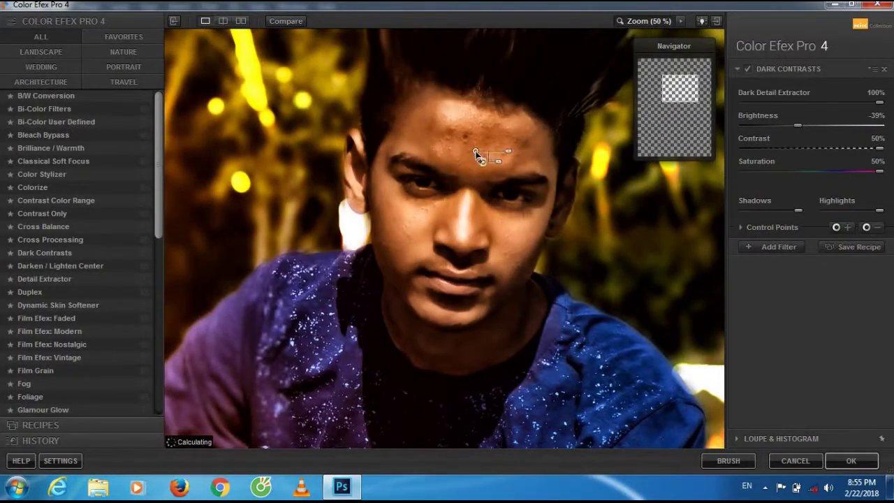
left_click(479, 150)
mouse_move(675, 103)
left_mouse_down()
mouse_move(663, 141)
mouse_move(670, 144)
mouse_move(681, 92)
left_mouse_up()
left_click(428, 331)
left_click(317, 308)
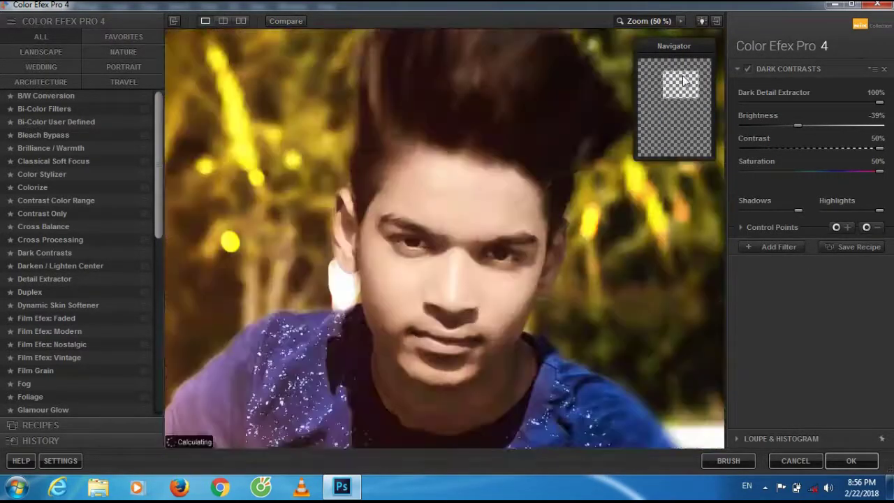
key("space")
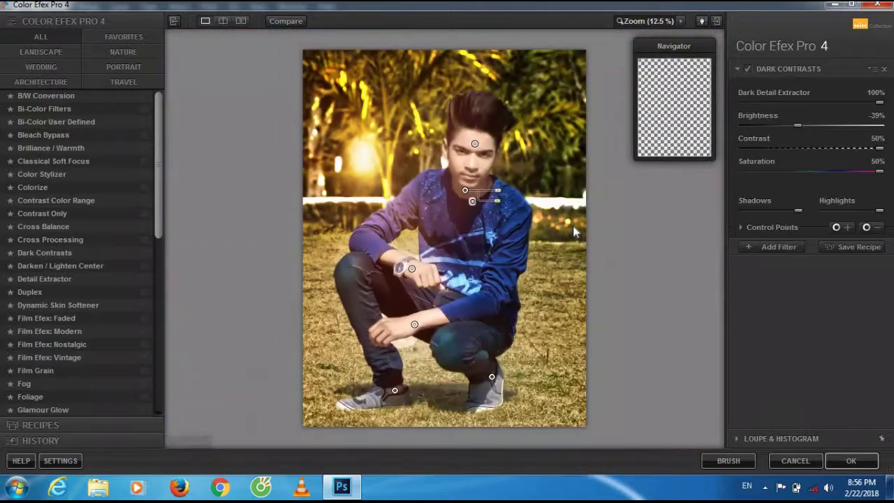
Stack the Indian Summer filter, adjust its method, and apply the result to the photo
left_click(778, 247)
left_click_drag(158, 175, 158, 242)
left_click(45, 356)
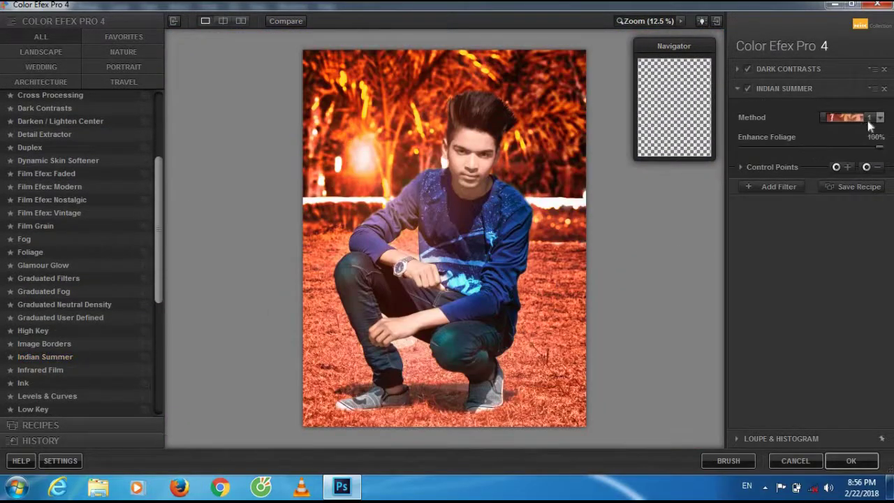
left_click(852, 117)
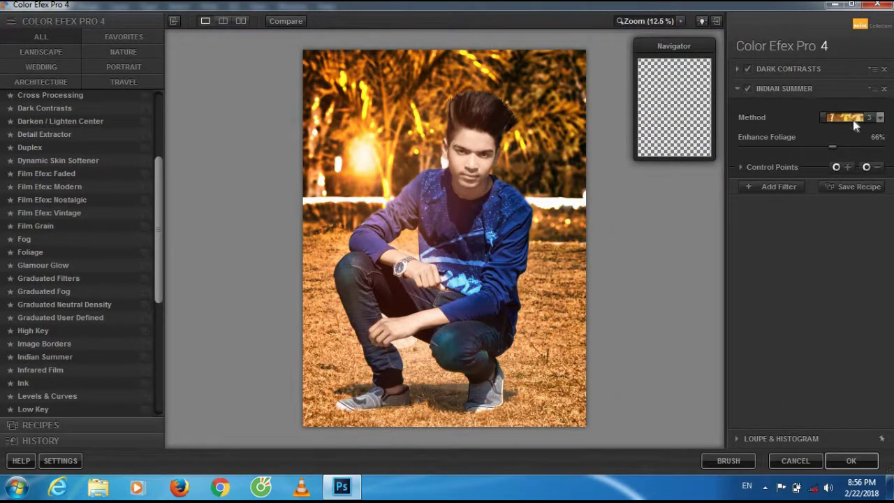
key("Escape")
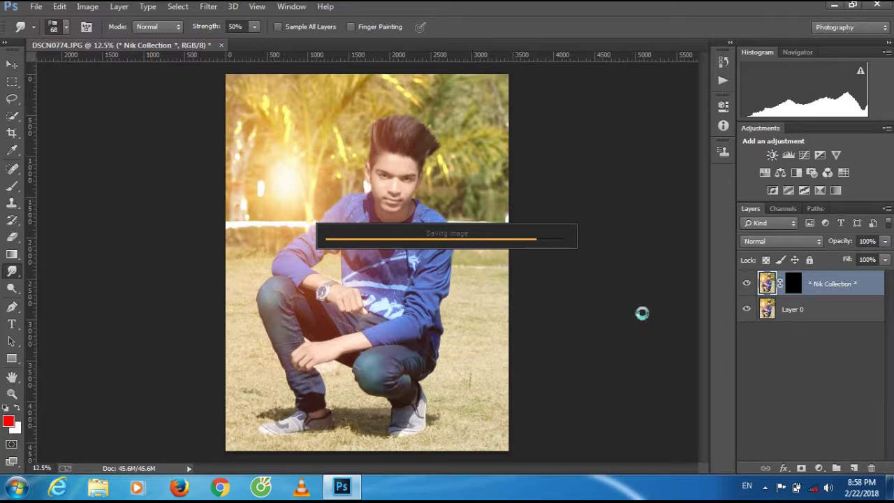
Place spark image 12 over the whole photo, scaled to fit, in Screen mode
left_click(36, 6)
left_click(105, 194)
double_click(490, 279)
left_click_drag(225, 342, 167, 461)
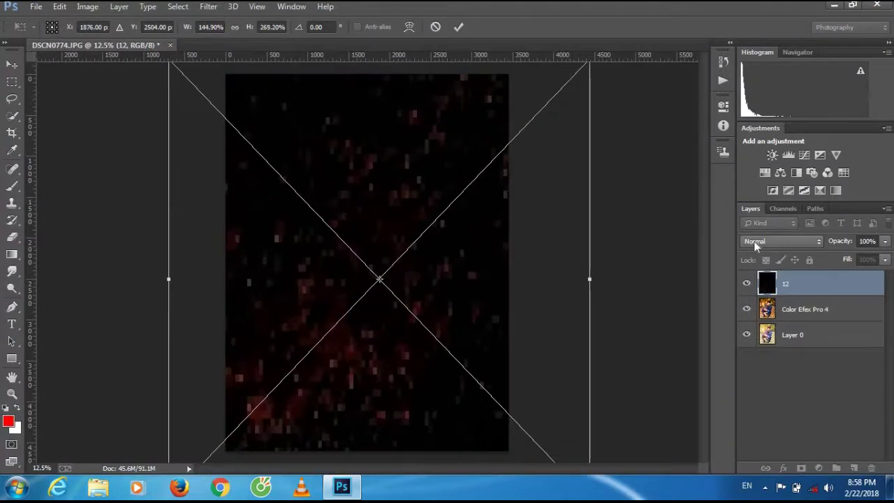
left_click(782, 241)
left_click(769, 133)
key("Return")
Rasterize the spark layer and erase it off the boy with a 349 px eraser
key("r")
key("e")
left_click(320, 240)
left_click(421, 244)
right_click(412, 209)
key("Return")
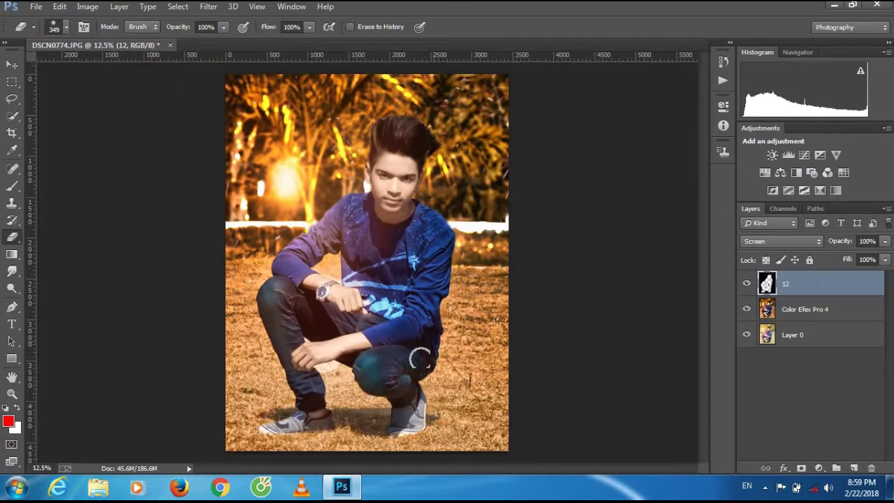
Place ember image img-20151215-wa0154 in Screen mode and erase it off the boy
left_click(35, 6)
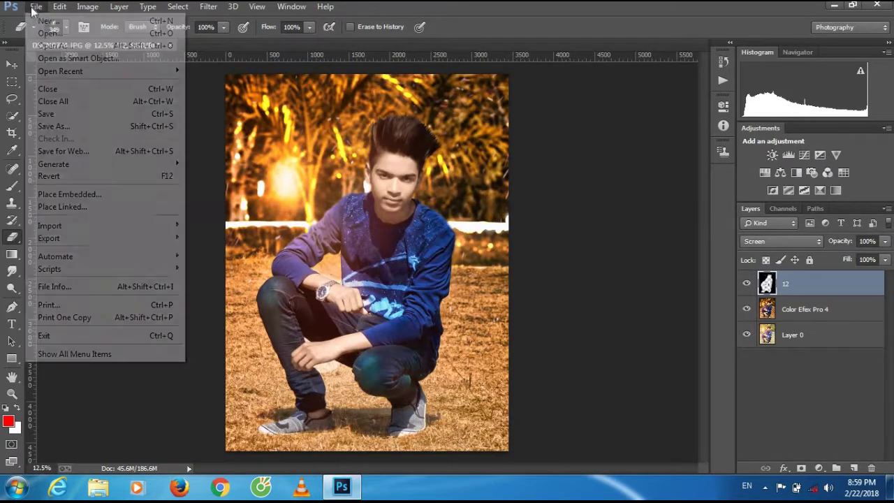
left_click(59, 191)
scroll(489, 245, "down", 10)
scroll(489, 245, "down", 10)
double_click(455, 326)
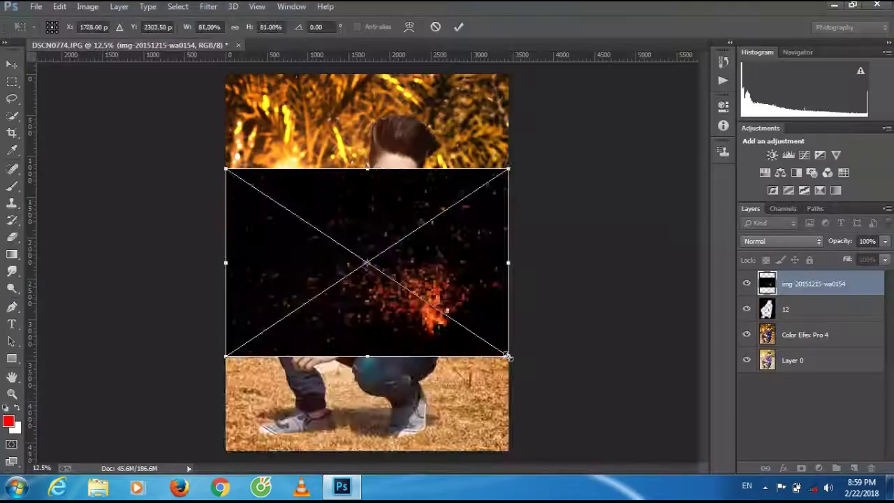
scroll(429, 374, "down", 2)
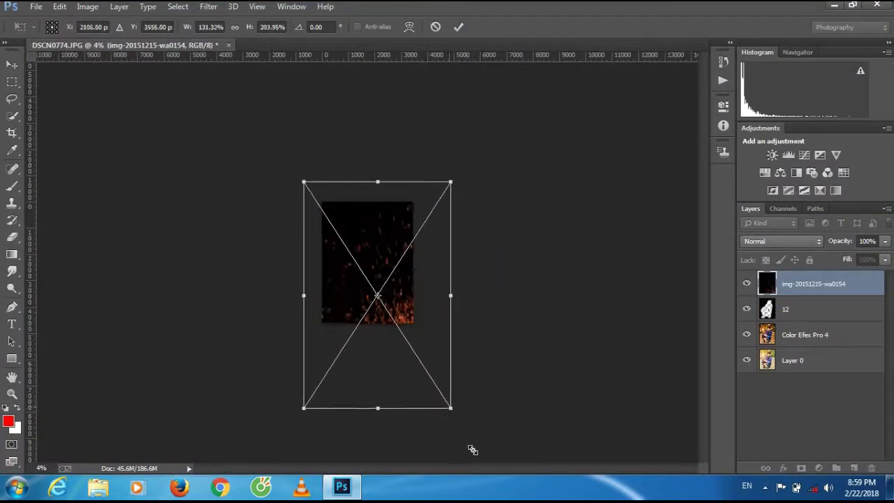
left_click(783, 241)
left_click(759, 94)
scroll(583, 180, "up", 2)
left_click(458, 26)
key("e")
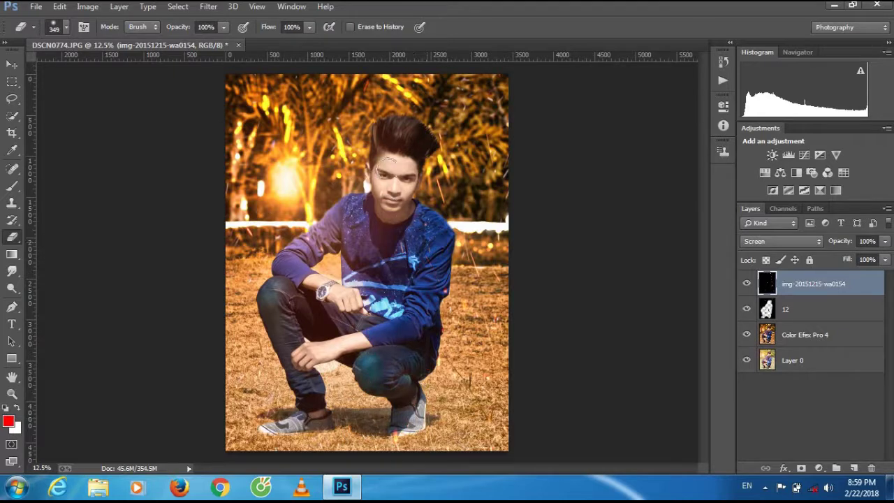
left_click(804, 335)
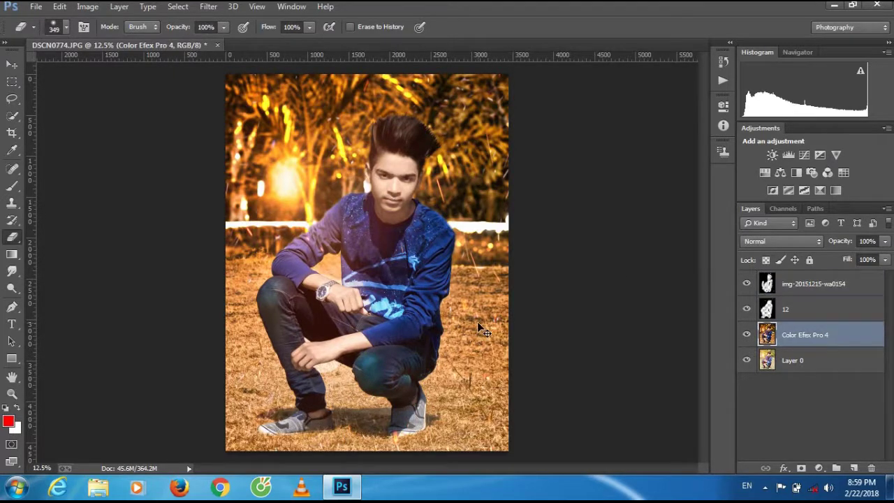
Set the painting brush to 66 px
scroll(479, 326, "up", 1)
scroll(480, 326, "up", 2)
key("b")
right_click(360, 287)
left_click_drag(434, 318, 440, 318)
key("Return")
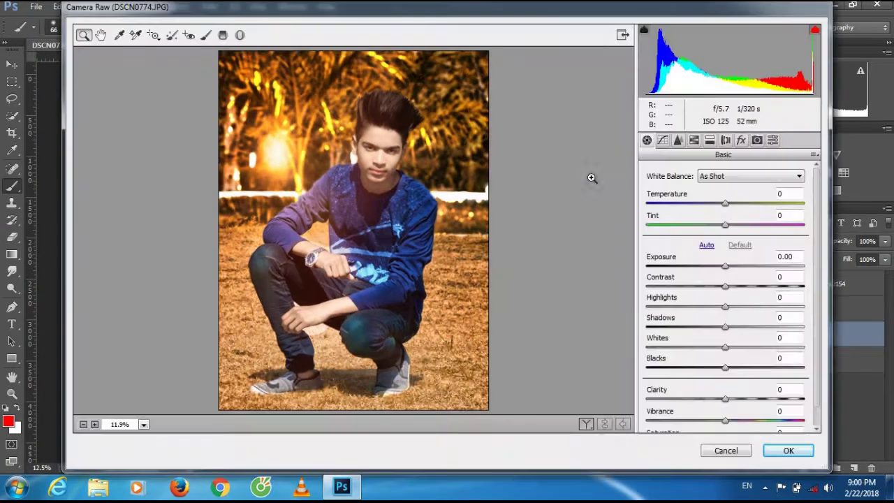
Apply Camera Raw with contrast +22, whites +33, more clarity and vibrance, and a vignette
left_click_drag(726, 286, 742, 286)
left_click_drag(725, 347, 751, 348)
mouse_move(725, 399)
left_mouse_down()
mouse_move(742, 399)
mouse_move(739, 420)
left_mouse_up()
left_click(694, 139)
left_click(741, 140)
left_click_drag(725, 310, 715, 309)
left_click(789, 450)
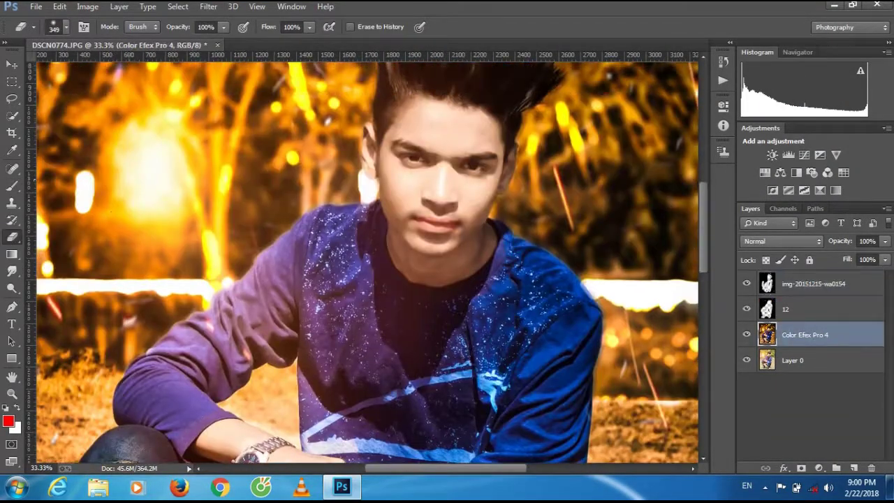
Pick an orange foreground colour for the low-opacity hair-tint brush
key("b")
right_click(549, 210)
key("Escape")
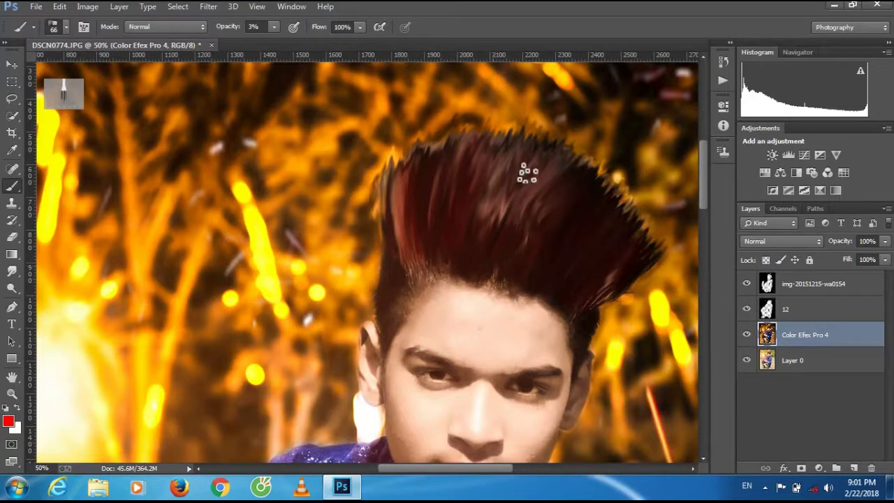
left_click(8, 422)
left_click(183, 286)
left_click(192, 175)
left_click(889, 282)
key("b")
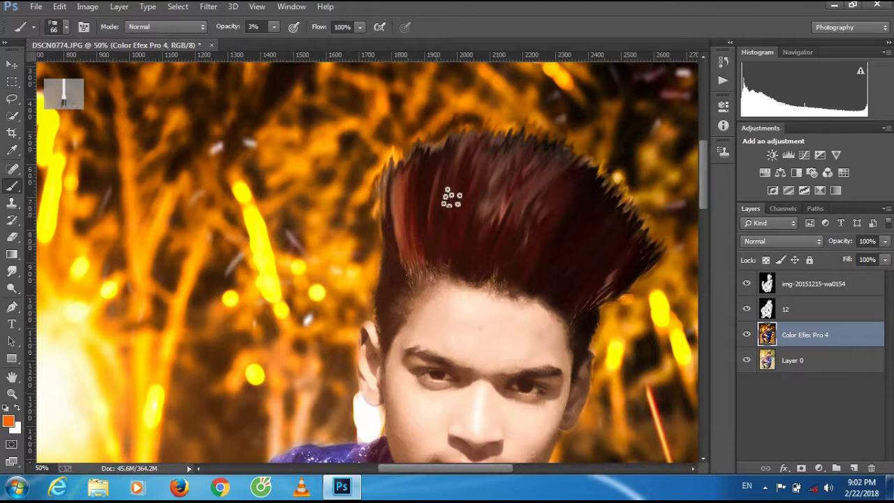
Zoom out to the whole photo and select the topmost layer
key("ctrl+minus")
key("ctrl+minus")
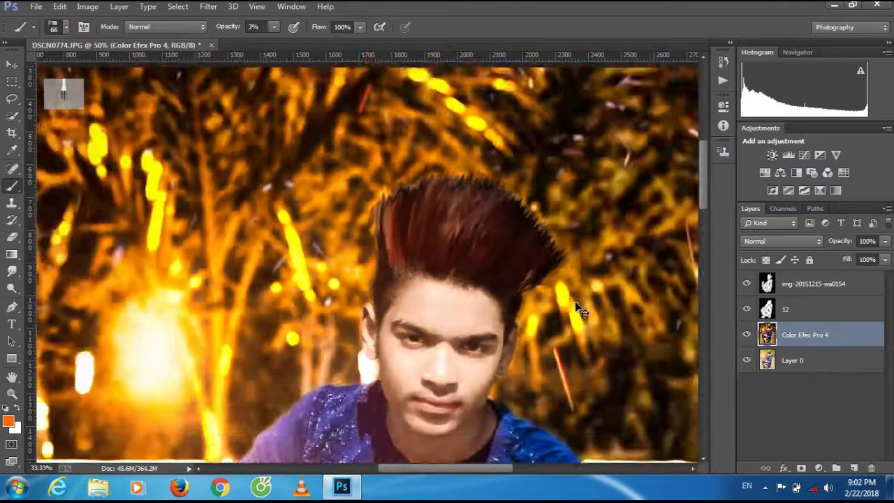
key("ctrl+minus")
key("ctrl+minus")
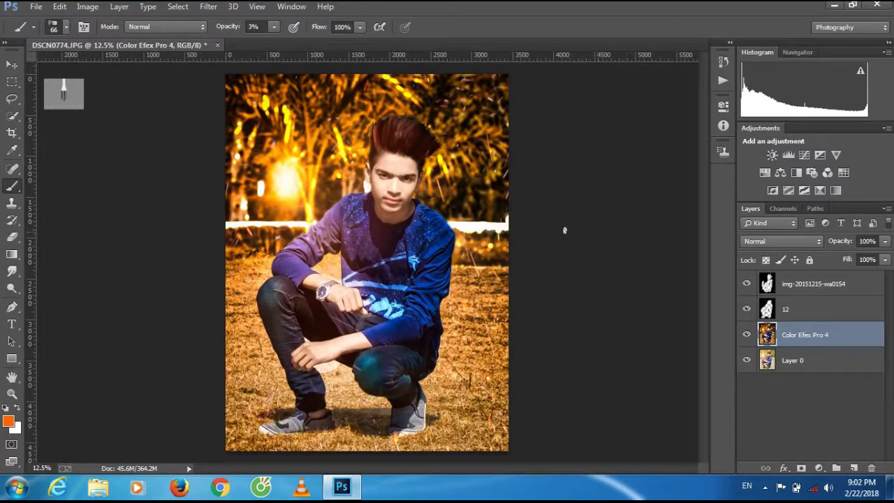
left_click(817, 281)
Place the tattoo PNG, shrink it to about half, and rotate it onto the forearm
left_click(36, 6)
left_click(70, 192)
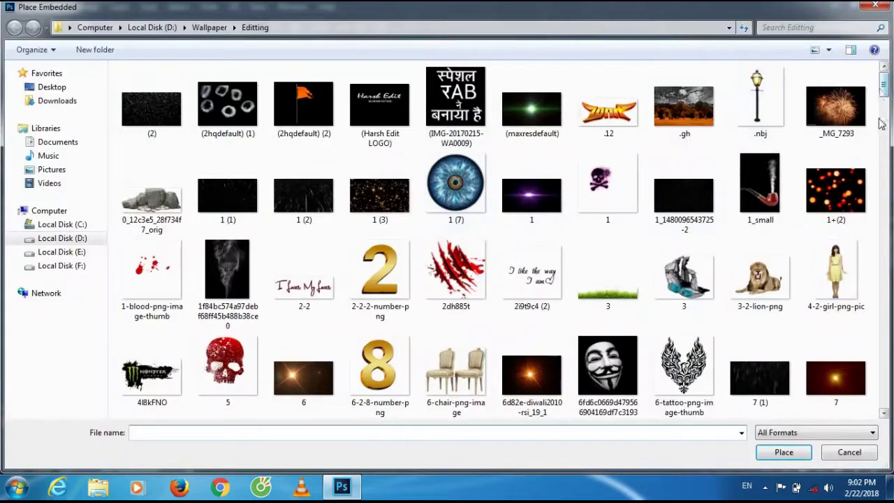
scroll(878, 252, "down", 10)
scroll(879, 251, "down", 10)
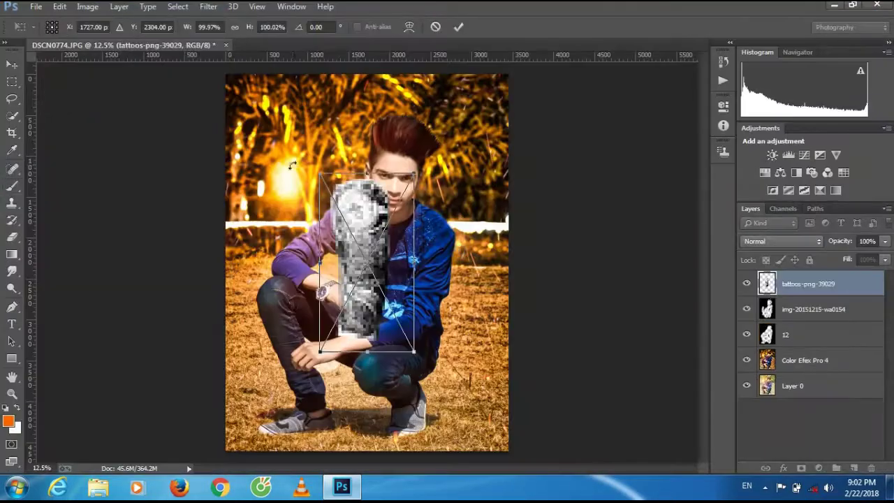
key("ctrl+plus")
key("ctrl+plus")
key("ctrl+plus")
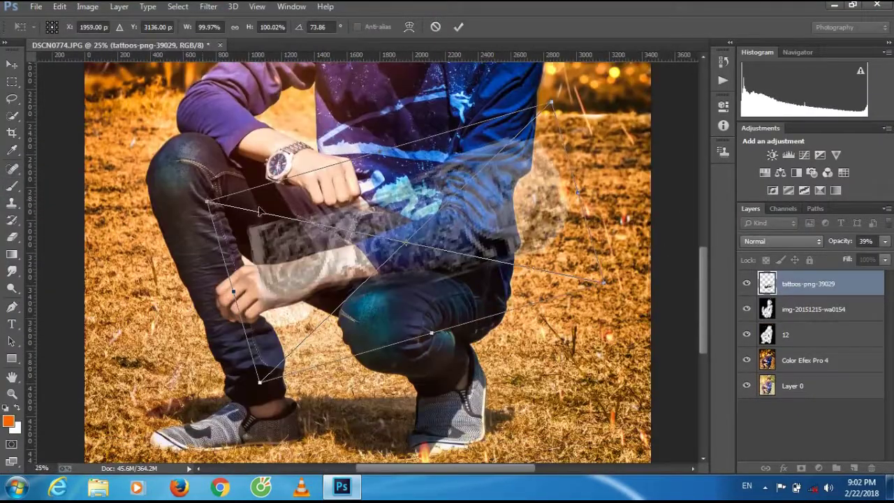
mouse_move(230, 210)
left_mouse_down()
mouse_move(206, 229)
mouse_move(381, 307)
mouse_move(408, 308)
left_mouse_up()
key("ctrl+plus")
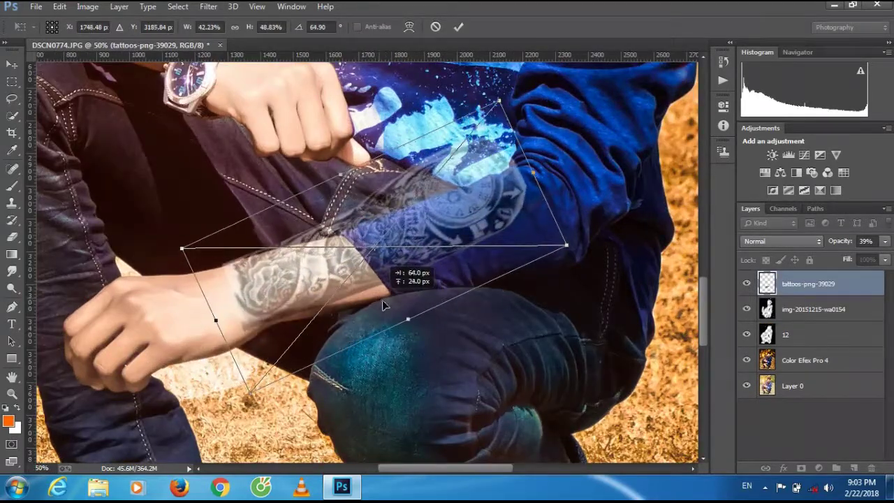
left_click_drag(295, 208, 380, 238)
left_click_drag(536, 95, 542, 88)
key("b")
key("Return")
Erase the tattoo off the blue sleeve, refining edges with 48 px then 22 px eraser
key("ctrl+plus")
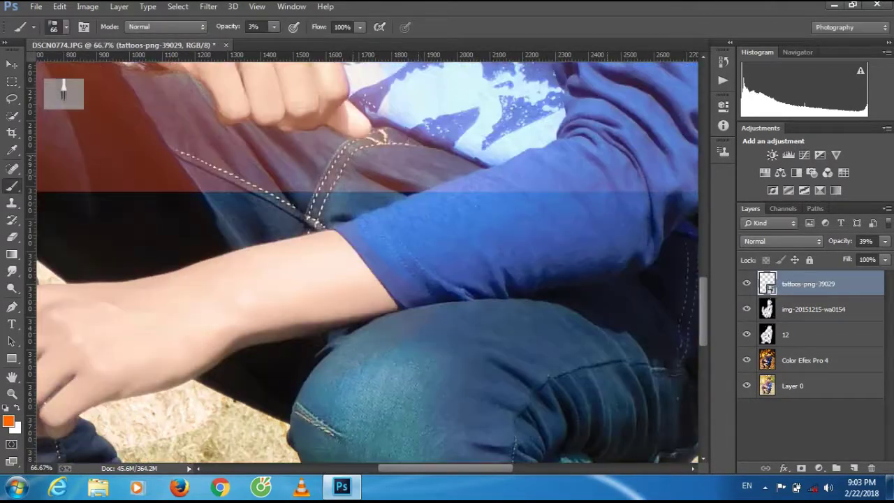
key("e")
right_click(514, 238)
key("Return")
mouse_move(561, 168)
left_mouse_down()
mouse_move(502, 243)
mouse_move(399, 146)
mouse_move(392, 213)
left_mouse_up()
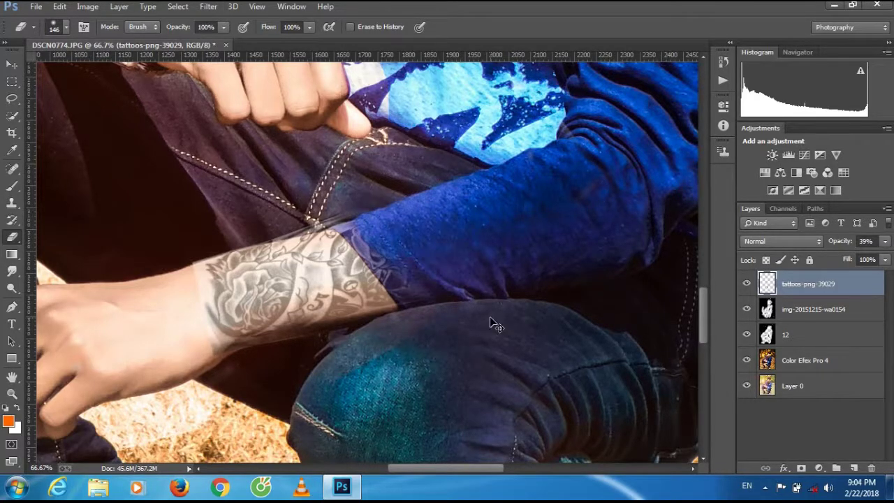
key("ctrl+plus")
right_click(495, 302)
type("48")
key("Return")
right_click(353, 172)
type("22")
key("Return")
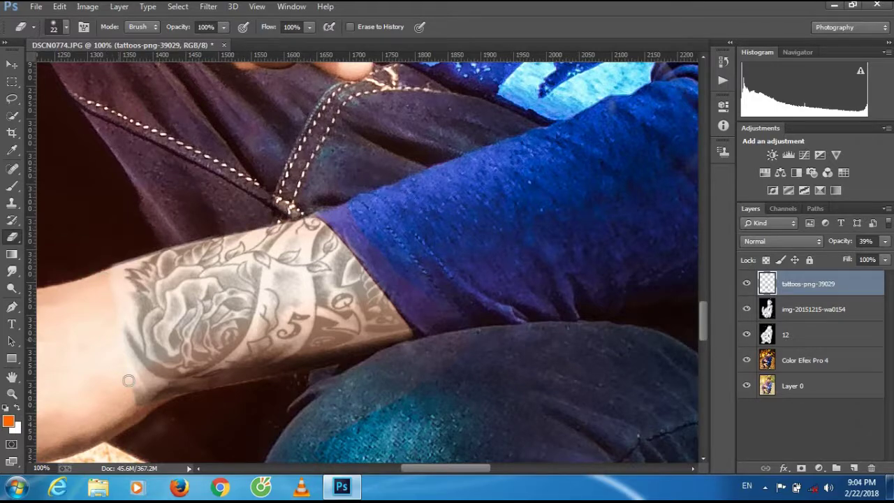
Set the tattoo layer opacity to 54%
key("ctrl+minus")
key("ctrl+minus")
key("ctrl+minus")
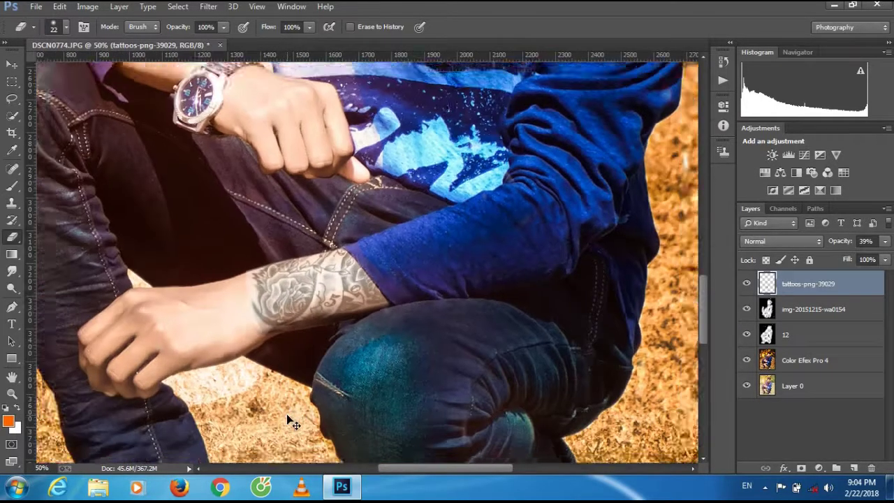
key("ctrl+minus")
key("ctrl+minus")
key("ctrl+minus")
left_click_drag(885, 241, 859, 260)
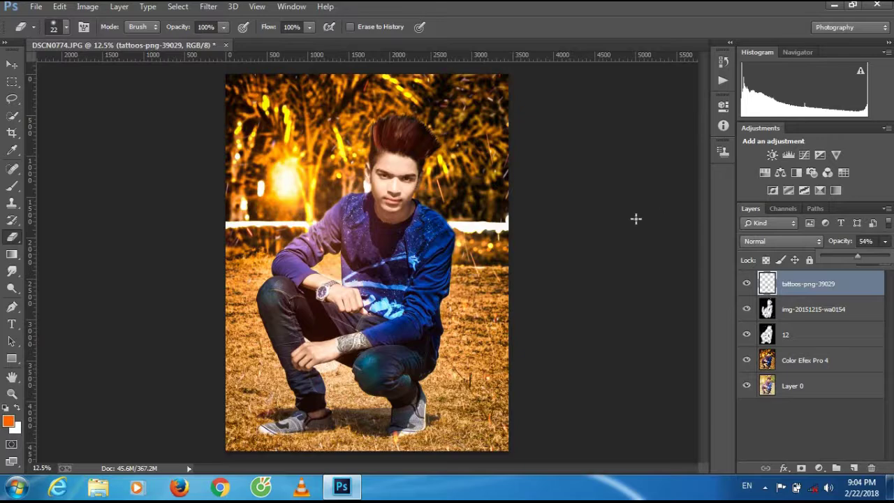
Select the Color Efex Pro 4 layer, zoom in on the eyebrow, and ready the Smudge tool
left_click(805, 360)
key("ctrl+plus")
key("ctrl+plus")
key("ctrl+plus")
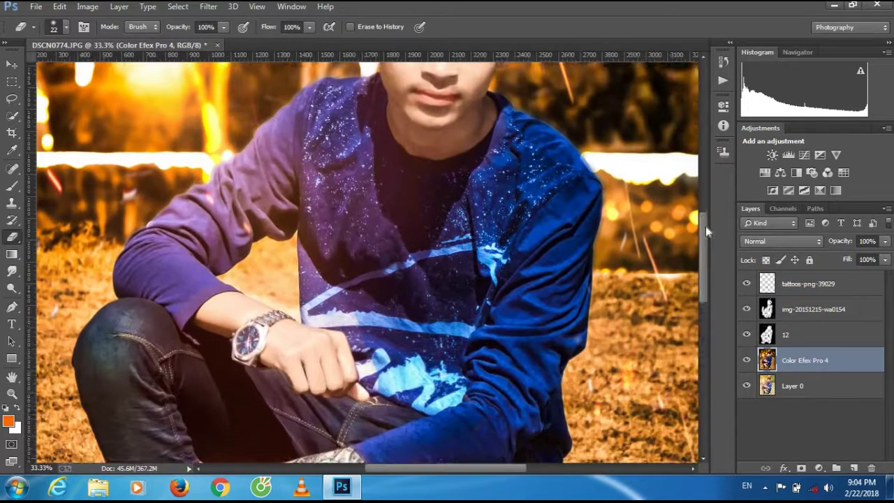
key("ctrl+plus")
key("ctrl+plus")
key("ctrl+plus")
left_click_drag(408, 467, 505, 466)
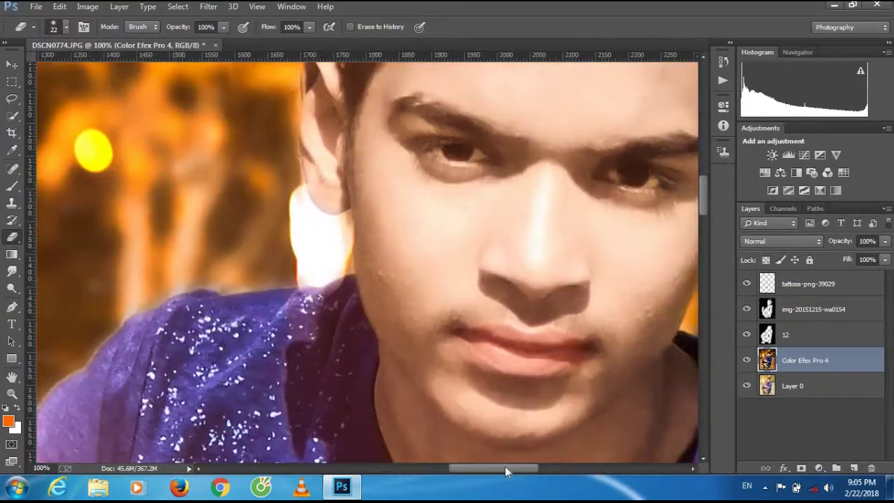
key("ctrl+plus")
left_click(10, 275)
right_click(388, 304)
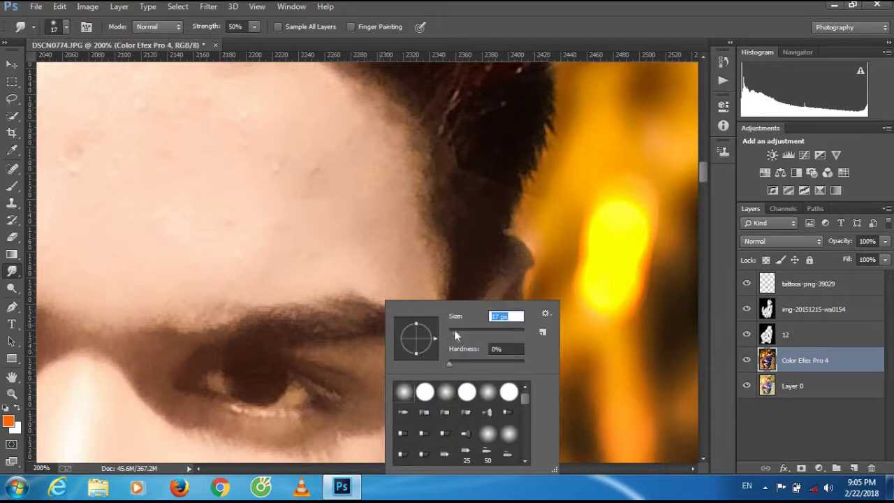
Smudge a slit across the eyebrow with a 12 px brush
type("12")
key("Return")
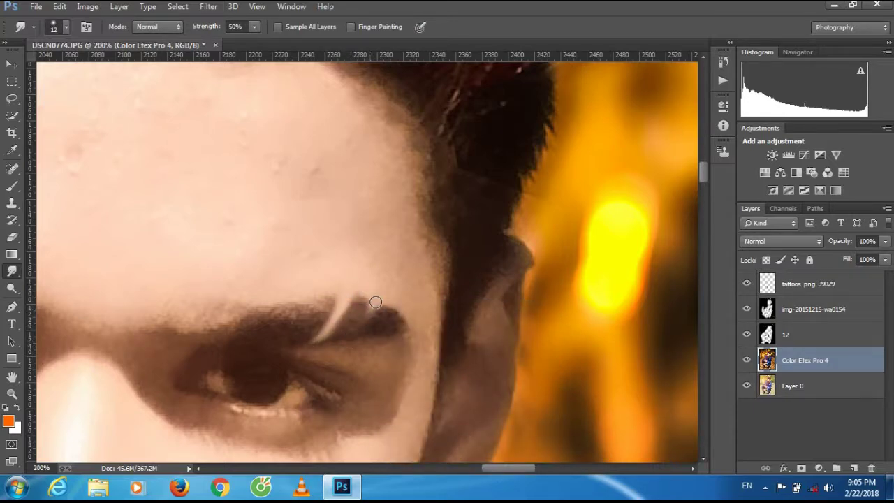
key("ctrl+minus")
key("ctrl+minus")
key("ctrl+minus")
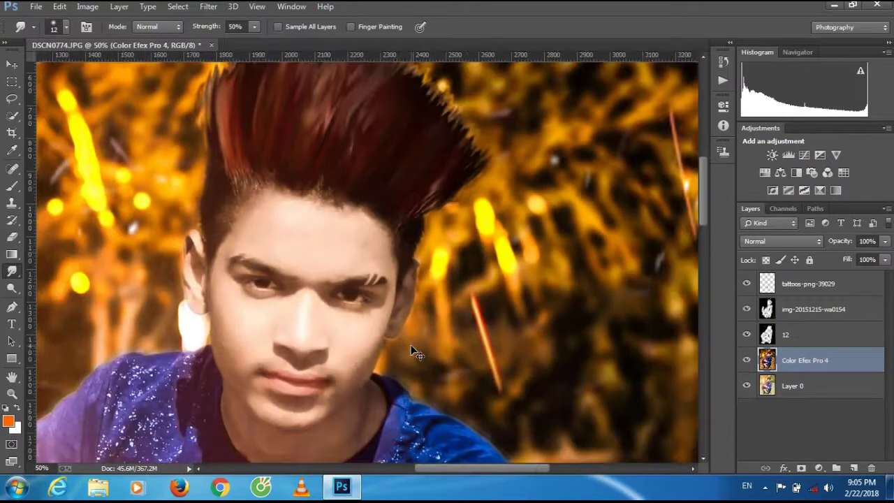
scroll(413, 354, "down", 2)
scroll(413, 353, "down", 2)
Sample the forehead skin colour and set the Mixer Brush to 128 px
left_click(9, 421)
left_click(351, 164)
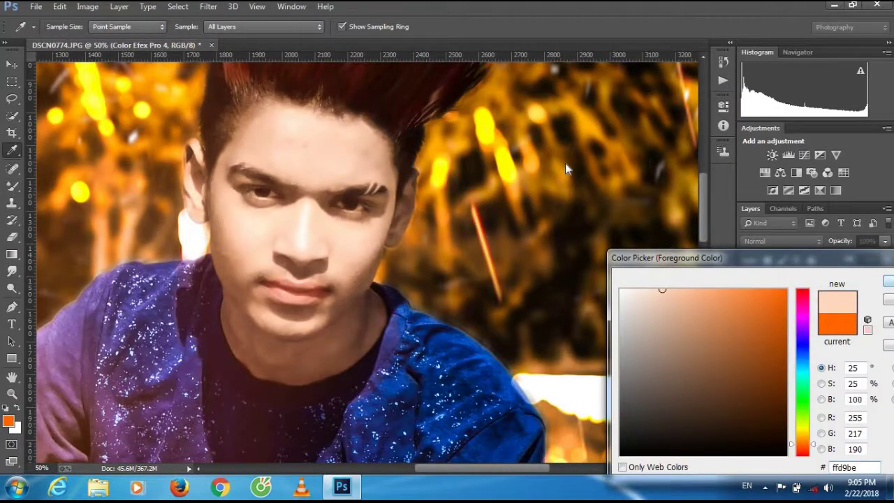
key("Return")
key("ctrl+plus")
right_click(322, 159)
key("Return")
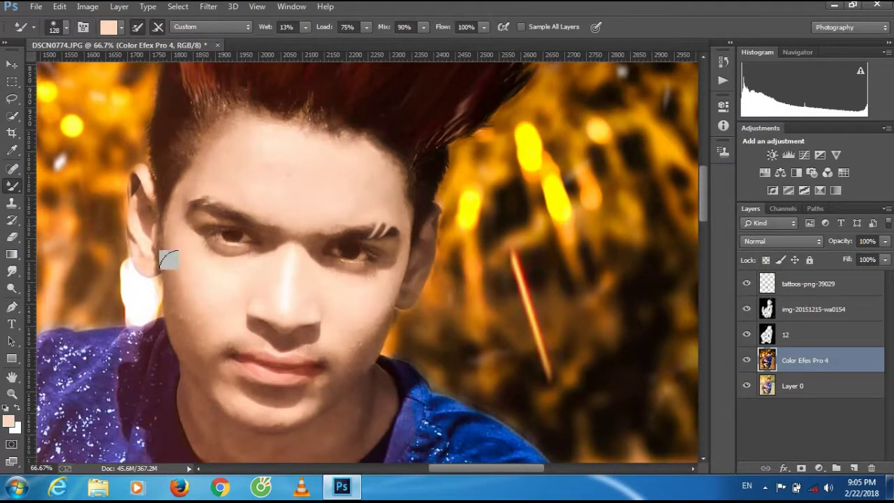
Blend the skin tone across the neck and collar
scroll(185, 208, "down", 5)
mouse_move(185, 207)
left_mouse_down()
mouse_move(359, 189)
mouse_move(284, 265)
mouse_move(187, 214)
mouse_move(357, 198)
left_mouse_up()
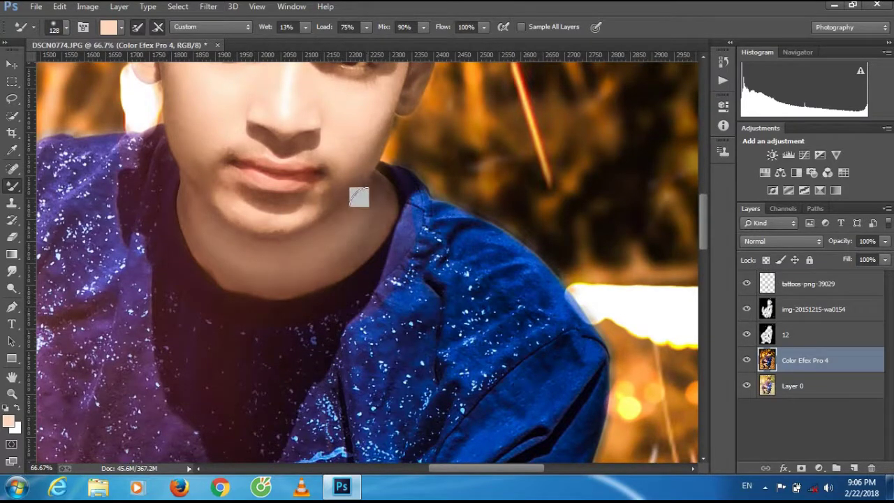
scroll(297, 255, "up", 4)
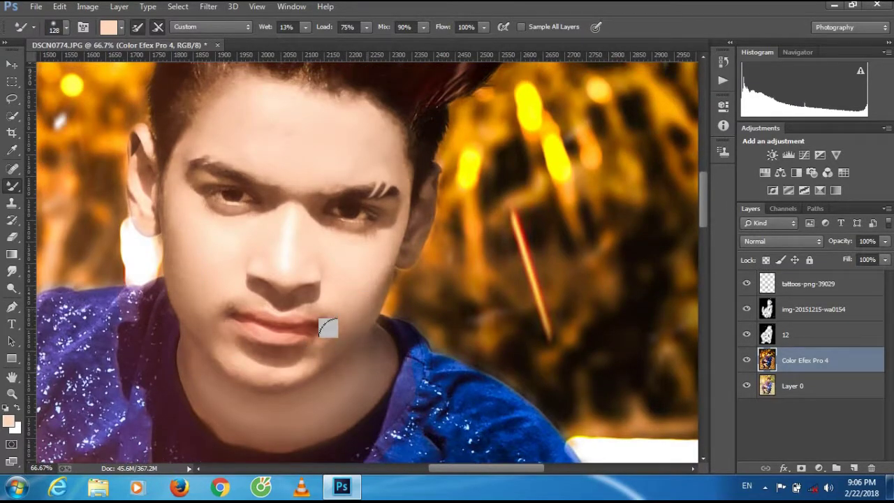
scroll(371, 270, "down", 3)
scroll(489, 276, "down", 2)
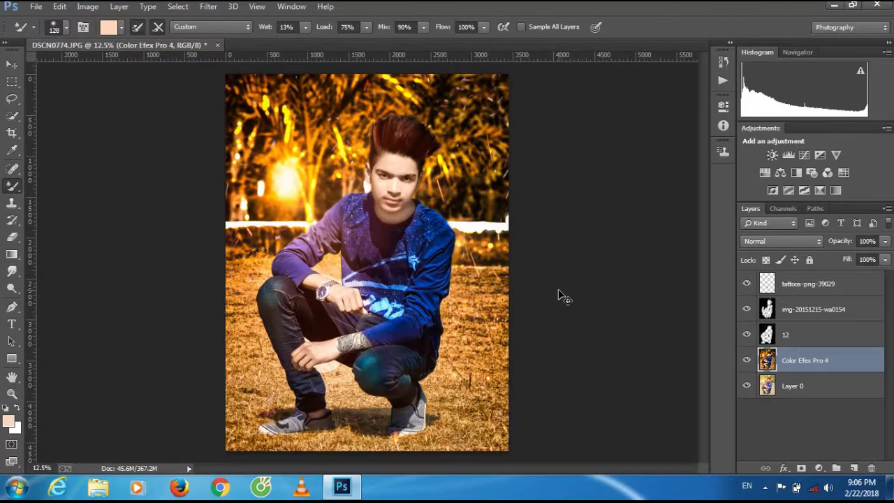
scroll(562, 297, "up", 2)
scroll(695, 202, "up", 1)
scroll(394, 265, "up", 1)
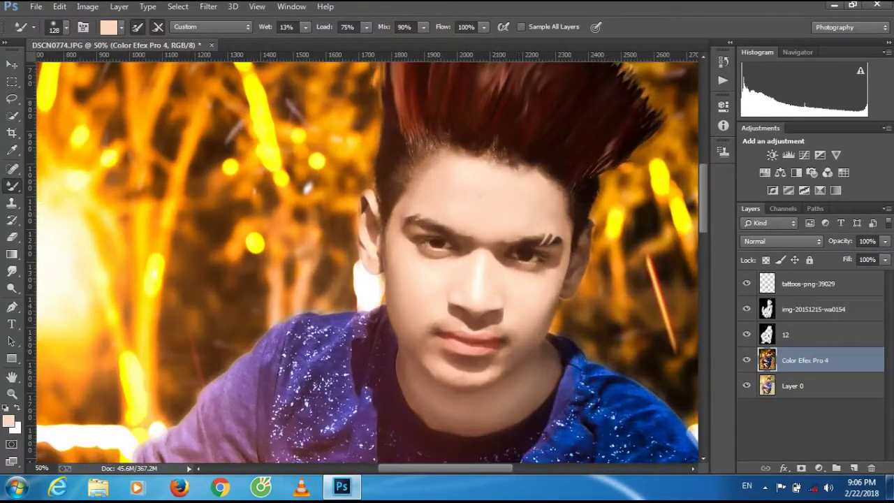
Return to the Smudge tool and open its brush size options
left_click(12, 270)
right_click(580, 370)
scroll(579, 406, "down", 4)
scroll(579, 404, "down", 3)
Scroll to inspect the face and shirt up close
scroll(580, 401, "down", 2)
scroll(580, 397, "down", 2)
scroll(580, 401, "down", 2)
scroll(579, 411, "down", 2)
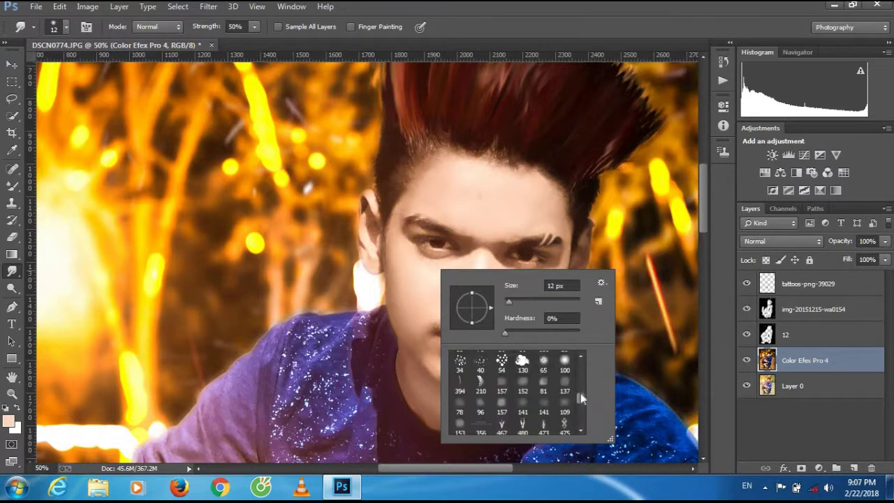
scroll(492, 191, "up", 1)
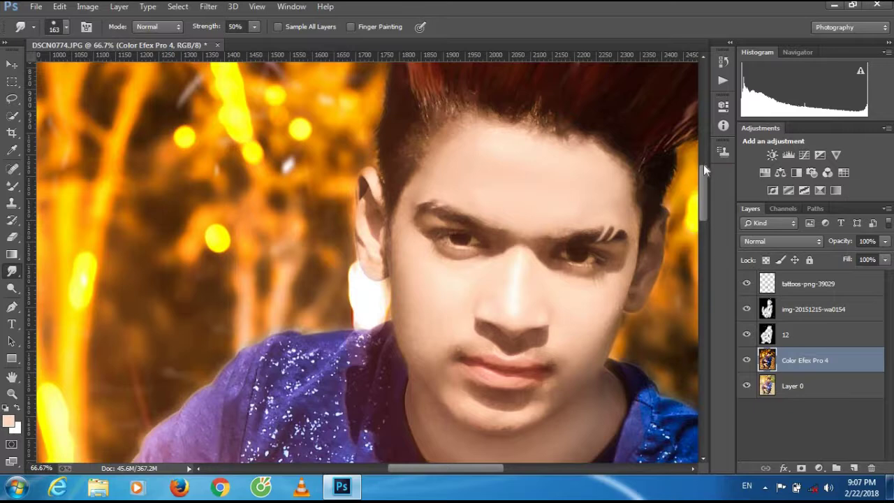
scroll(512, 225, "down", 3)
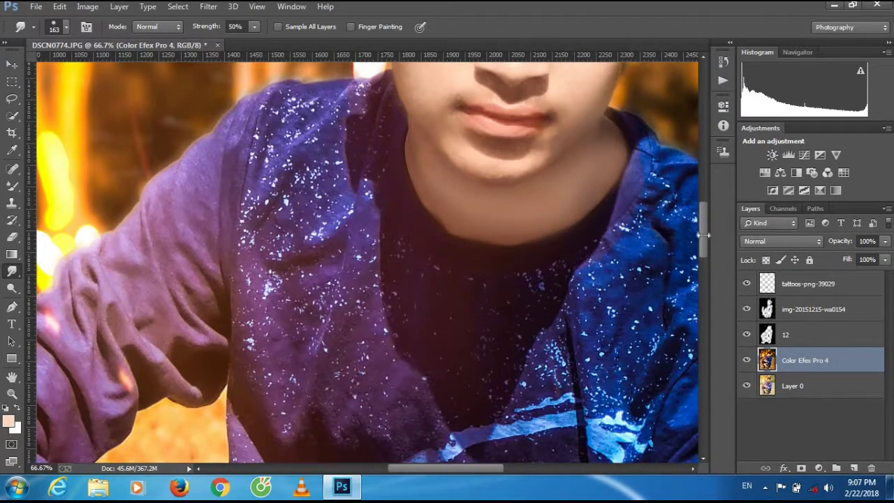
scroll(546, 262, "up", 3)
scroll(649, 199, "up", 1)
Set the smudge brush to 47 px at 0% hardness, then Merge Visible from layer 12
right_click(650, 199)
key("Return")
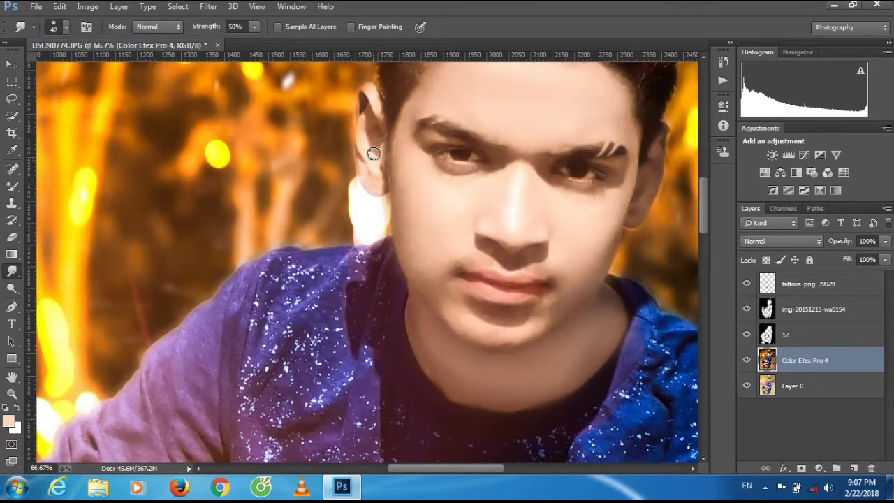
scroll(534, 208, "down", 1)
scroll(535, 210, "down", 4)
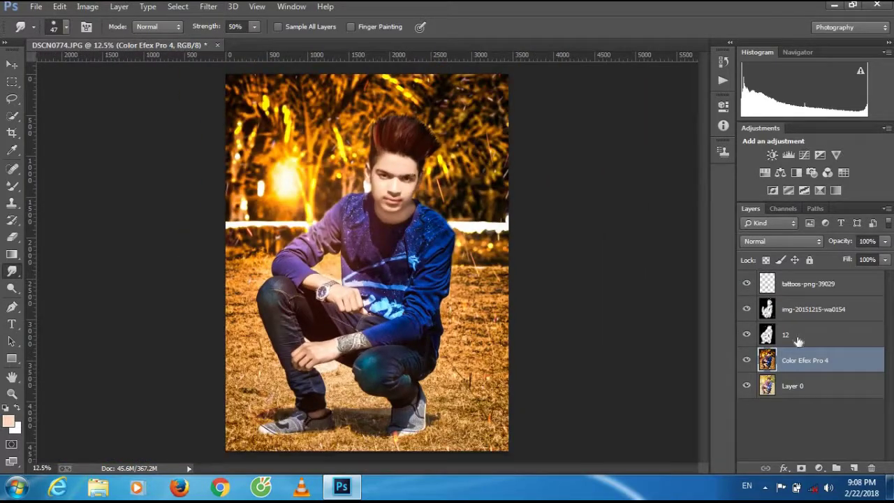
right_click(798, 340)
left_click(569, 383)
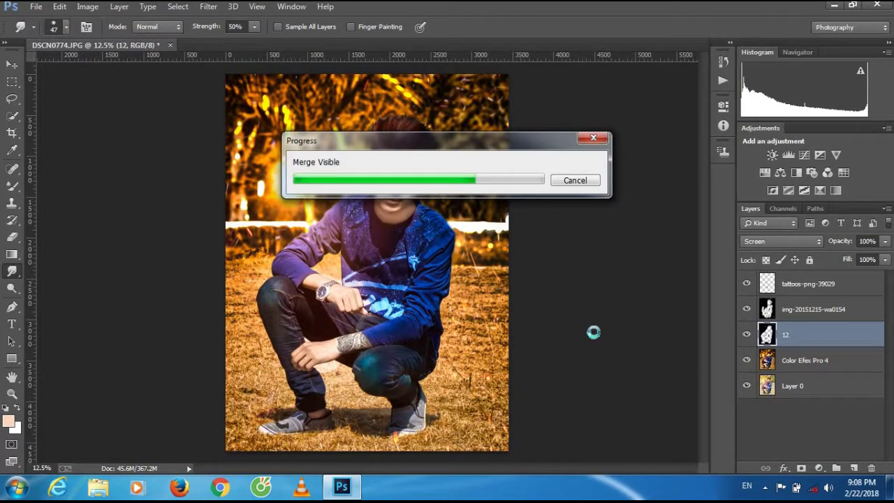
Apply Oil Paint with Angular Direction 0 and Stylization 4.8
left_click(208, 6)
left_click(227, 118)
left_click_drag(764, 258, 731, 285)
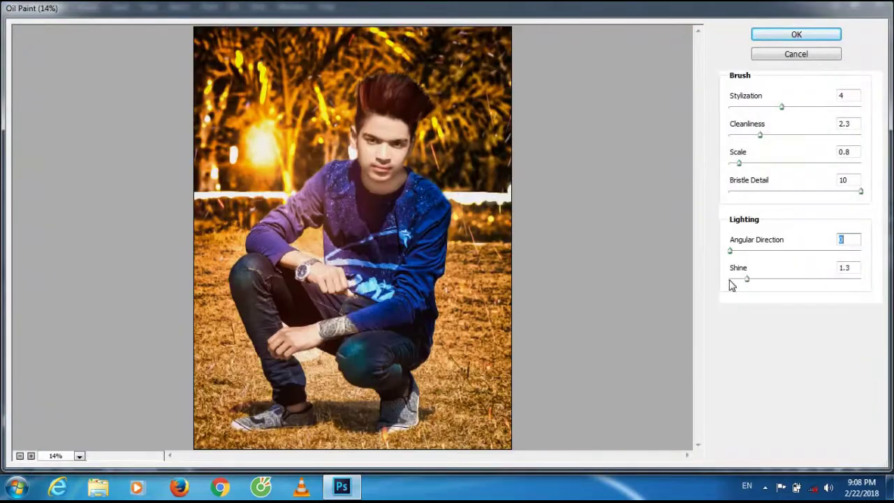
left_click_drag(794, 113, 792, 108)
left_click(776, 34)
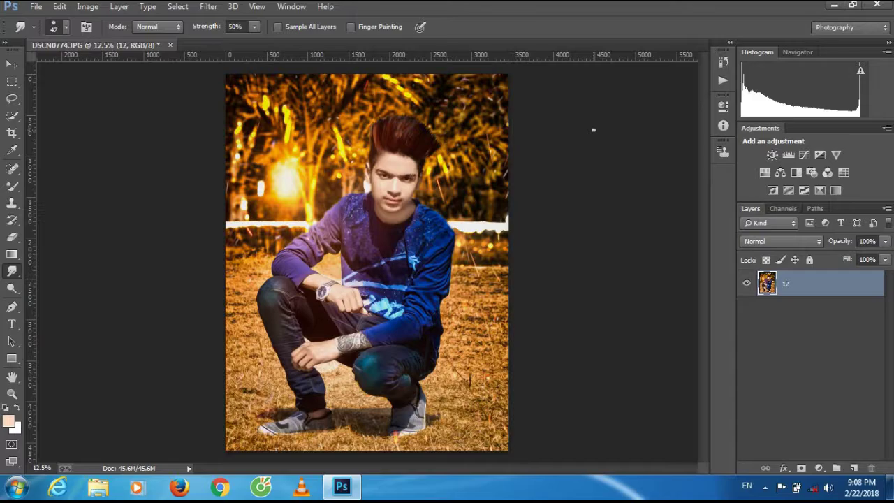
left_click(35, 6)
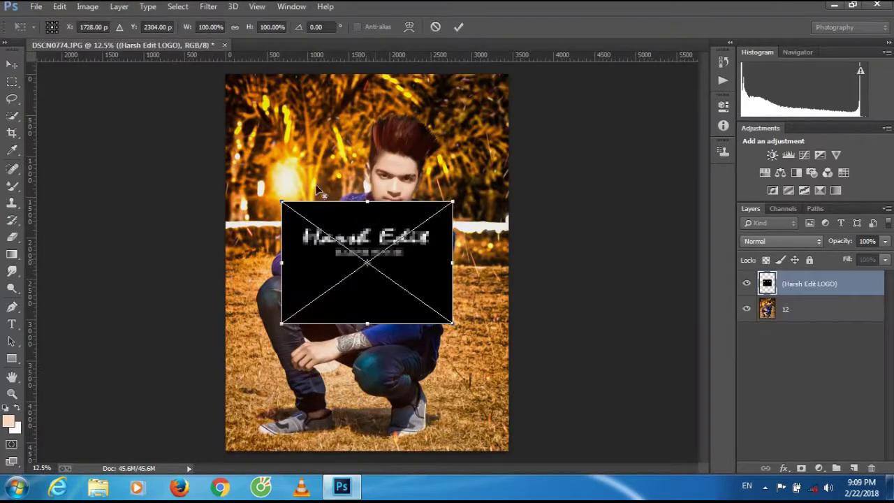
Blend the Harsh Edit logo in Screen mode, moved top-right and scaled to about 80%
mouse_move(280, 85)
left_mouse_down()
mouse_move(353, 146)
mouse_move(255, 225)
mouse_move(247, 82)
mouse_move(304, 93)
left_mouse_up()
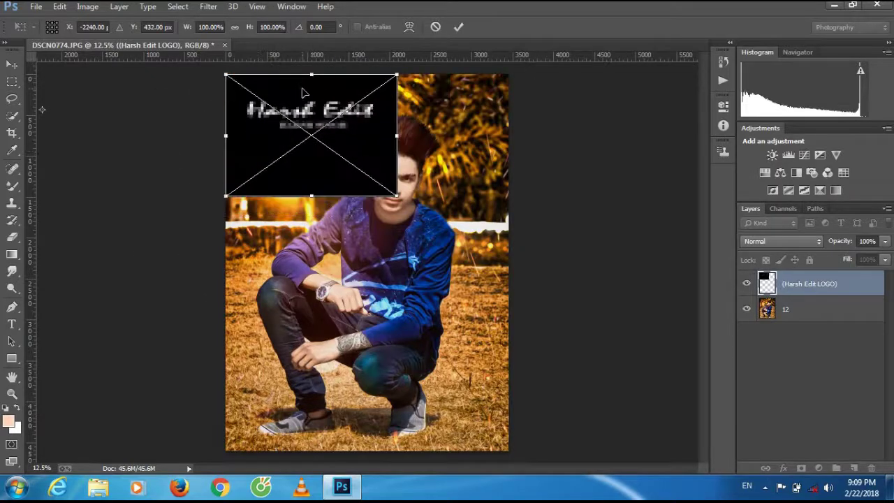
left_click(782, 241)
left_click(761, 114)
left_click_drag(308, 133, 441, 120)
left_click_drag(529, 180, 526, 161)
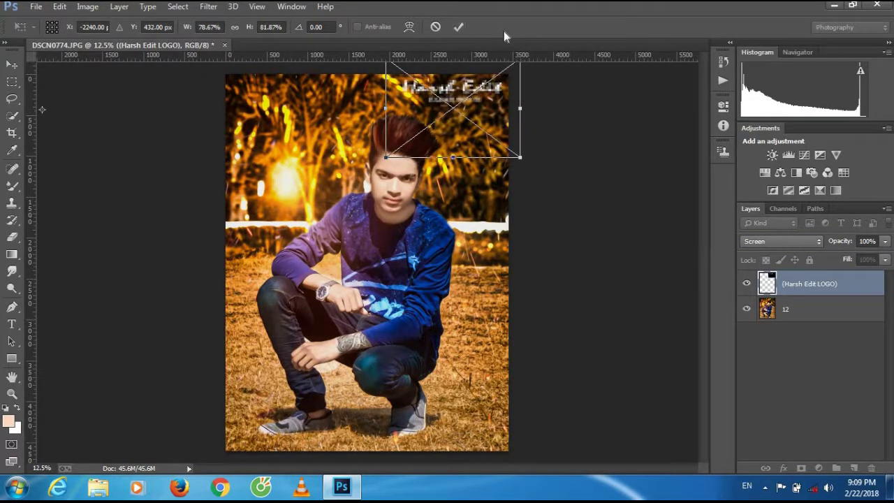
left_click(459, 27)
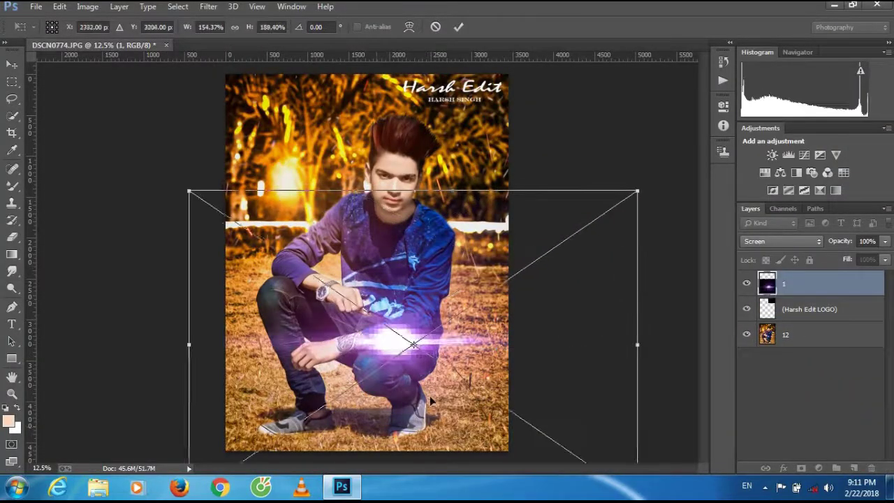
Blur the purple light flare with a 100.6 px Gaussian Blur
left_click(416, 256)
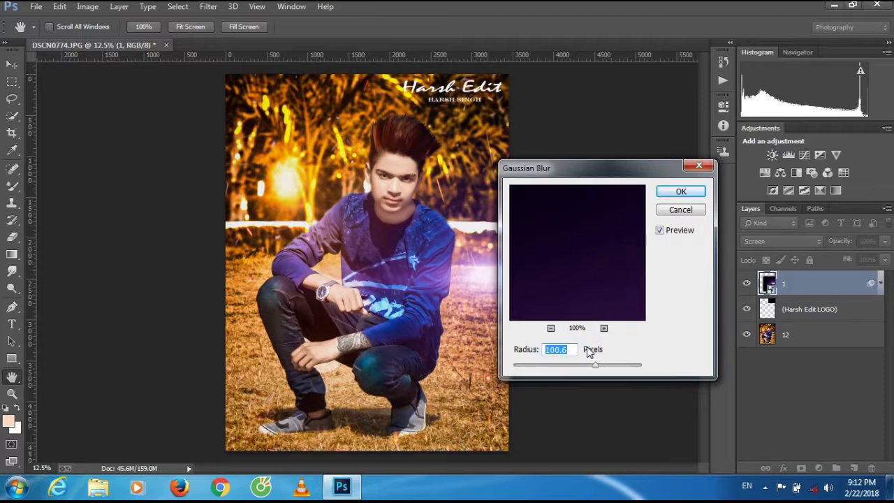
left_click(682, 191)
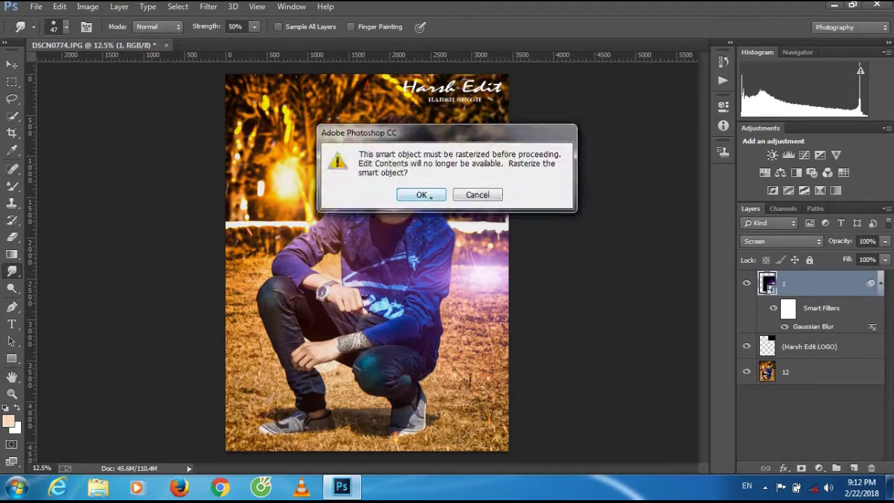
left_click(36, 7)
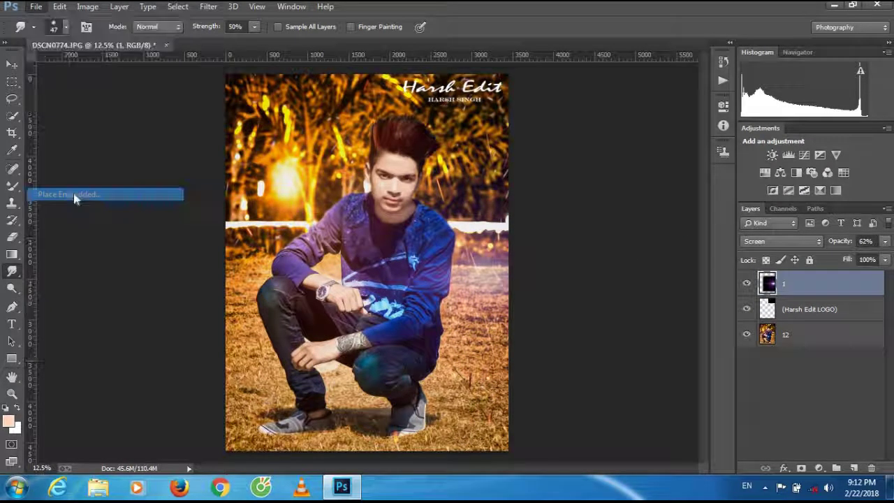
Place the burbujas-vacio bokeh image into the document
left_click(81, 193)
left_click_drag(883, 73, 884, 196)
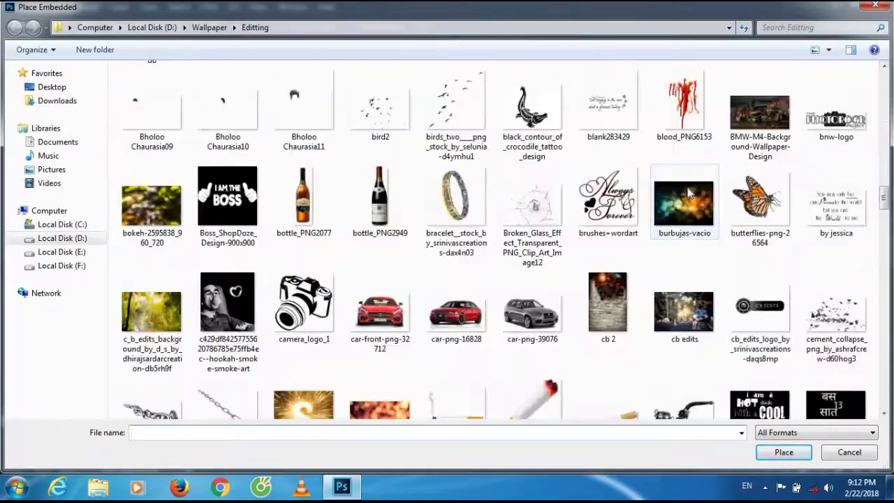
double_click(160, 160)
Set the bokeh to Screen blend, rotate it to the lower right, and set opacity to 74%
left_click(781, 241)
mouse_move(355, 170)
left_mouse_down()
mouse_move(226, 150)
mouse_move(368, 228)
left_mouse_up()
left_click(768, 114)
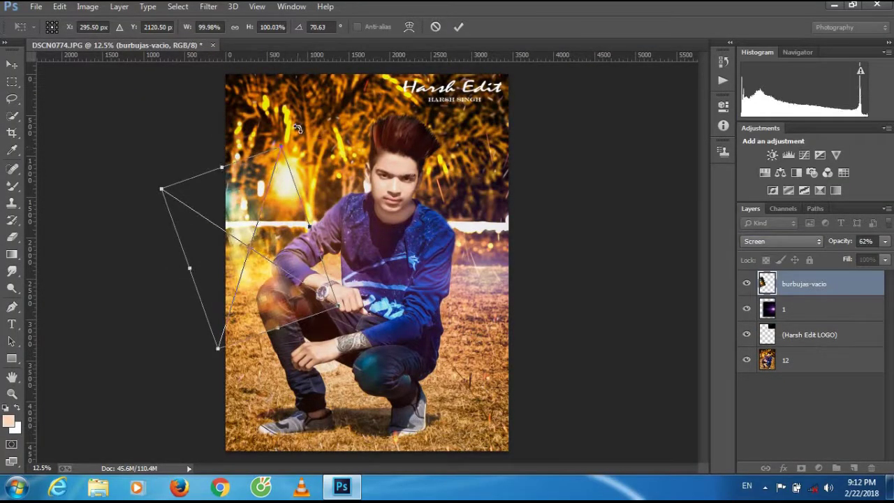
left_click_drag(280, 251, 519, 377)
left_click(458, 28)
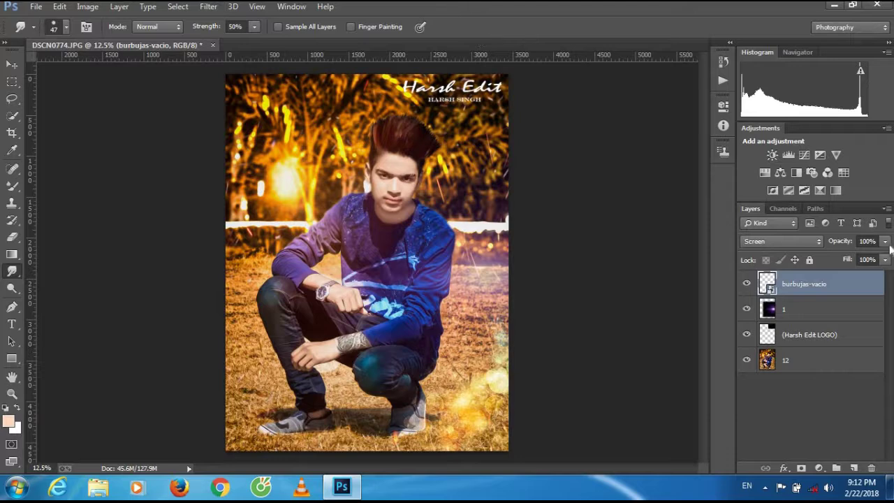
key("Return")
left_click(45, 6)
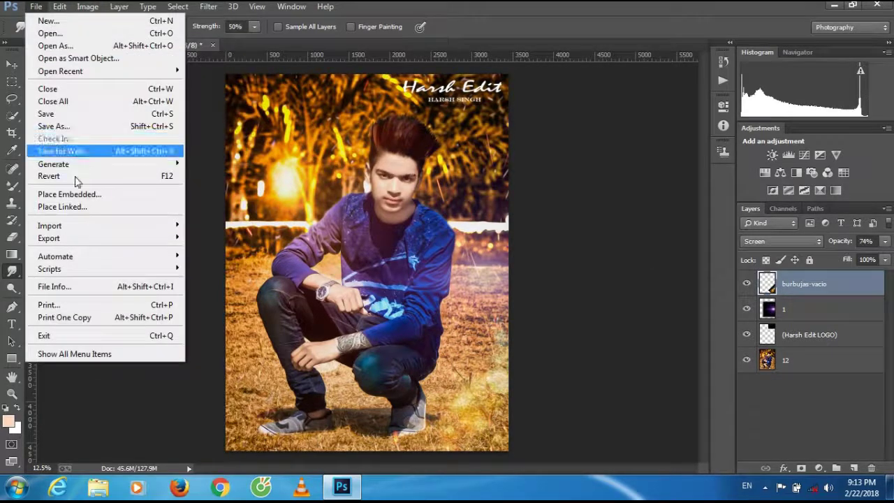
Merge all visible layers into a single layer
left_click(49, 191)
left_click_drag(884, 91, 888, 395)
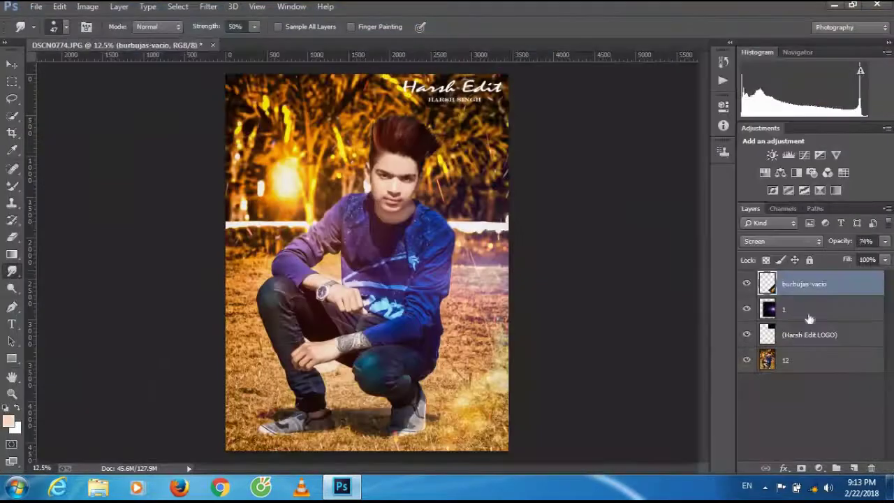
left_click(809, 309)
key("ctrl+e")
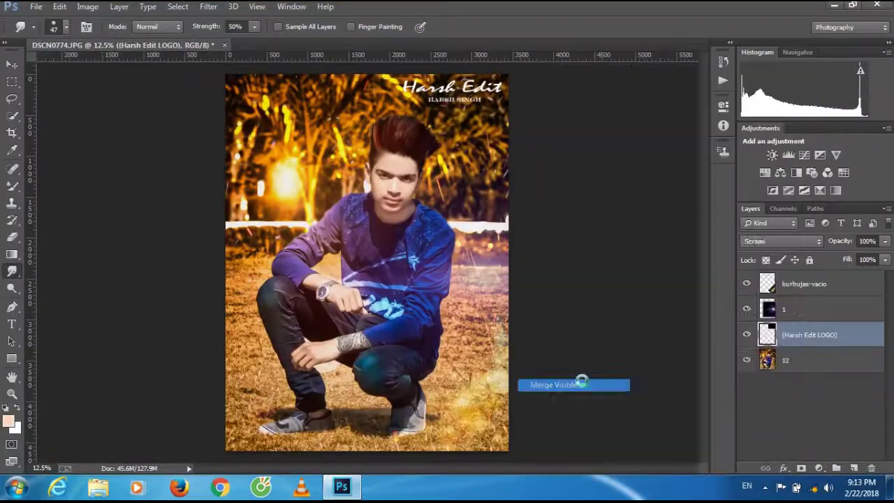
key("ctrl+shift+e")
Crop the canvas wider to the left and place the original DSCN0774 photo beside the edit
left_click(36, 6)
left_click(12, 137)
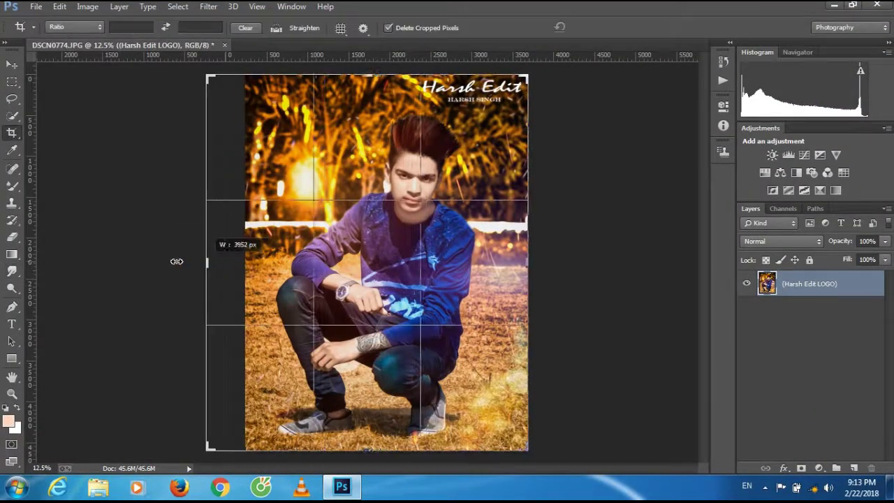
left_click_drag(225, 262, 102, 263)
key("Return")
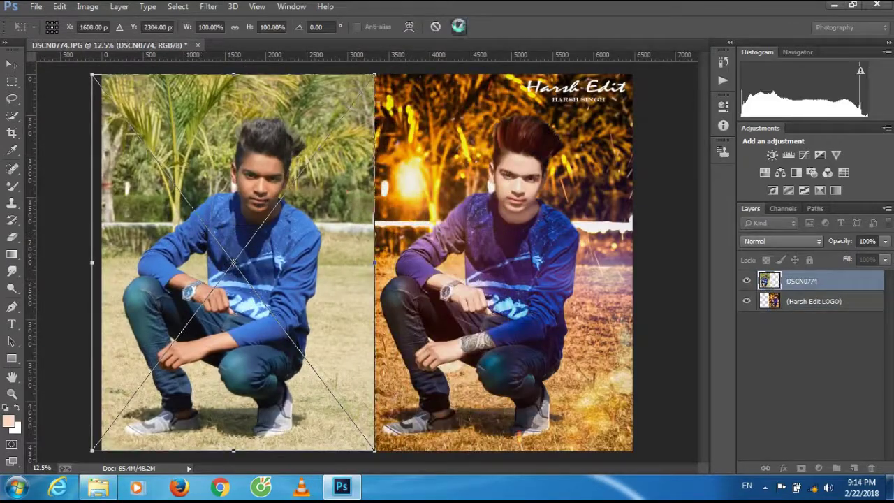
key("Return")
left_click(766, 487)
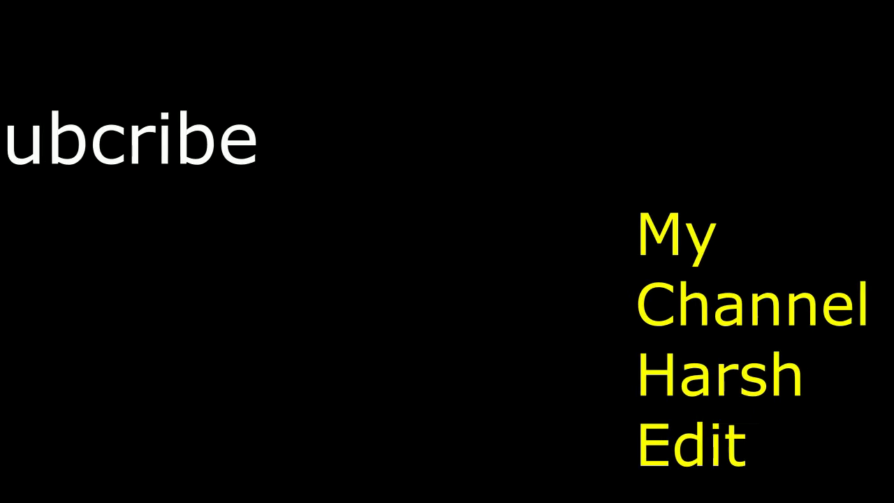